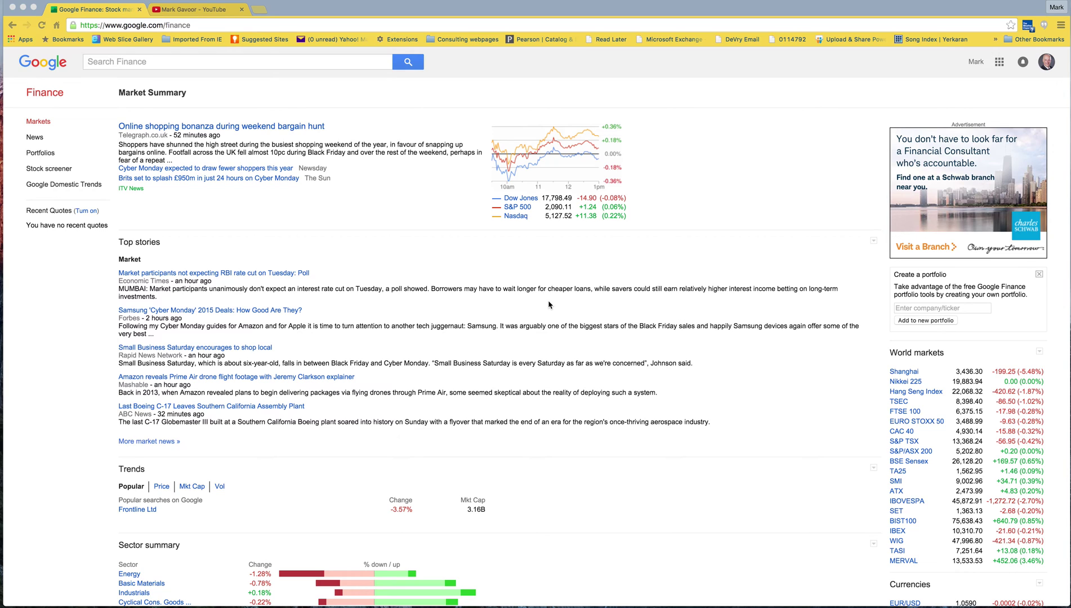
Search Google Finance for 'gm' and open General Motors' historical daily prices.
{"action": "left_click", "coordinate": [172, 65]}
{"action": "left_click", "coordinate": [172, 63]}
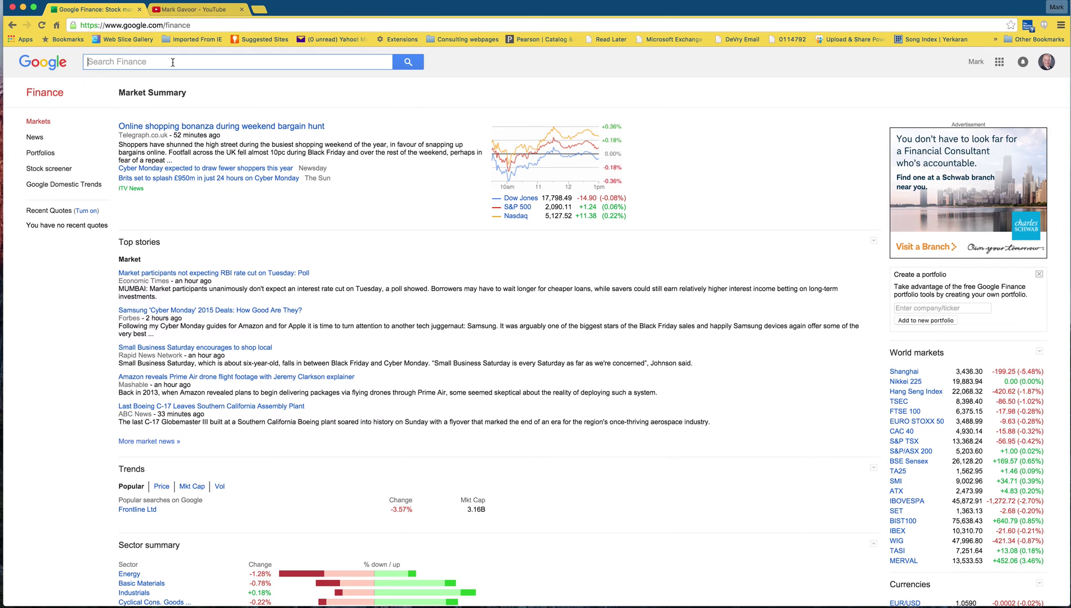
{"action": "type", "text": "gm"}
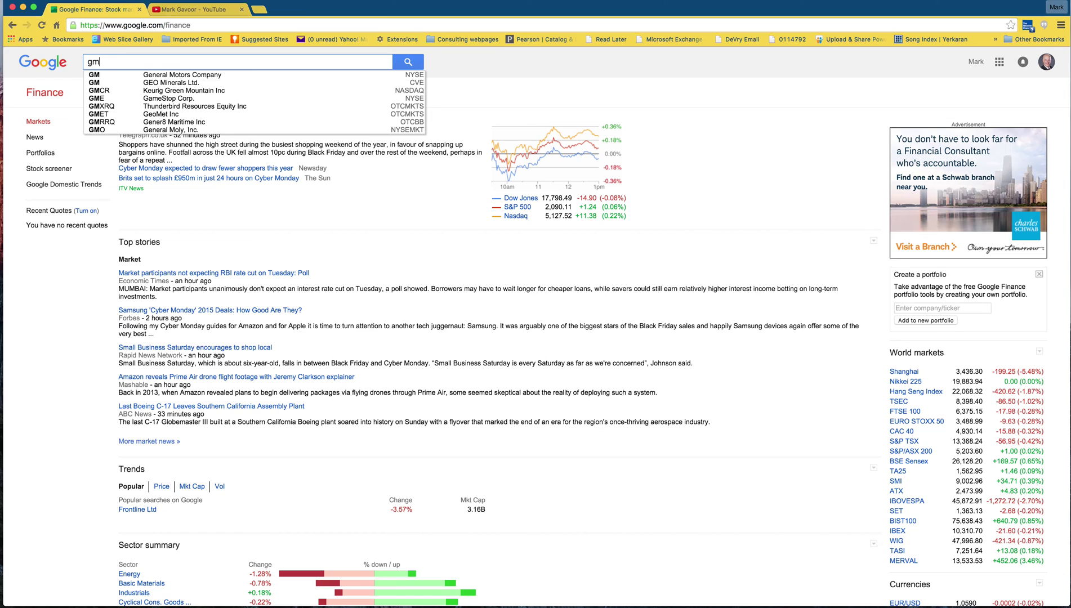
{"action": "left_click", "coordinate": [174, 76]}
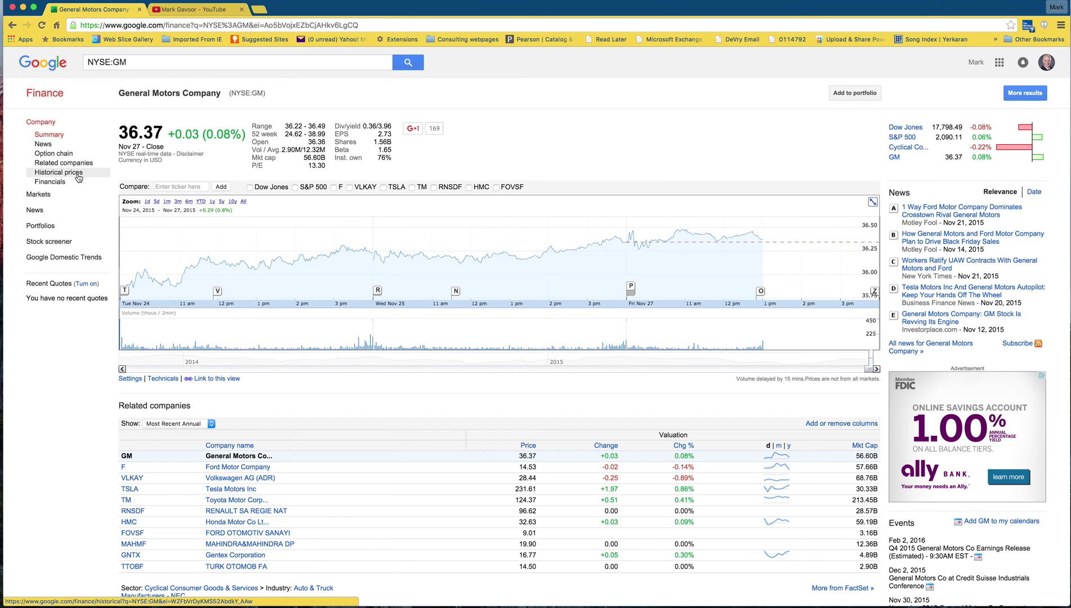
{"action": "left_click", "coordinate": [78, 178]}
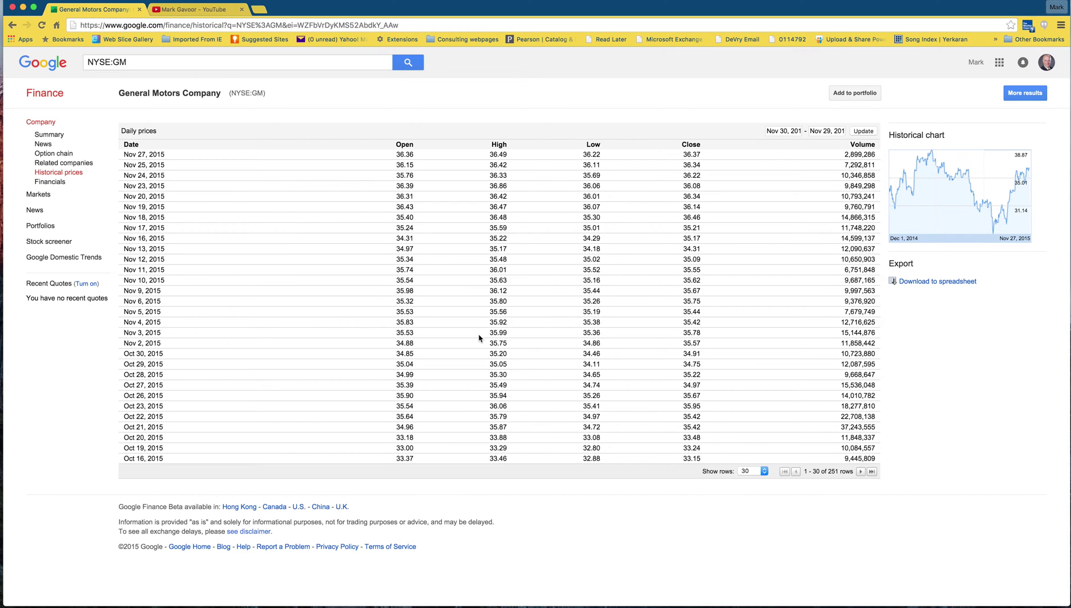
Set the price date range from Oct 1, 2014 to Oct 30, 2015.
{"action": "left_click", "coordinate": [792, 131]}
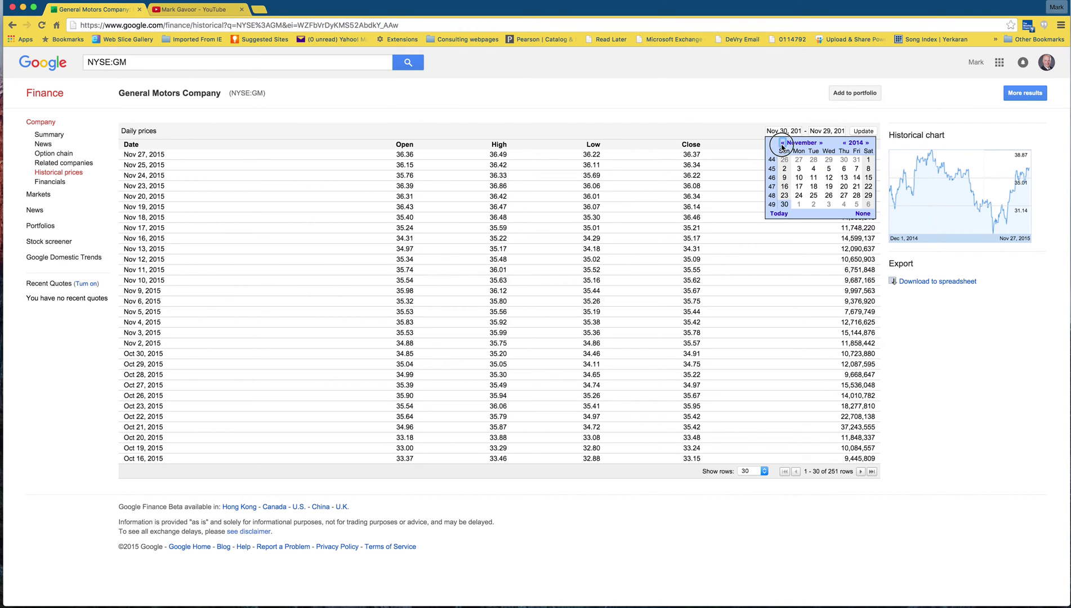
{"action": "left_click", "coordinate": [782, 143]}
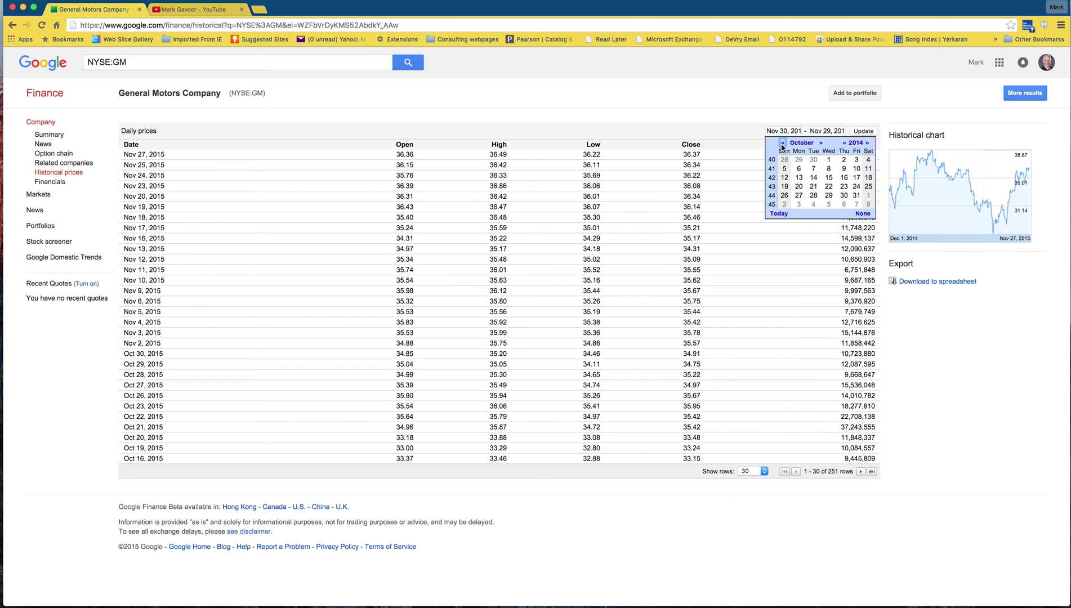
{"action": "left_click", "coordinate": [830, 161]}
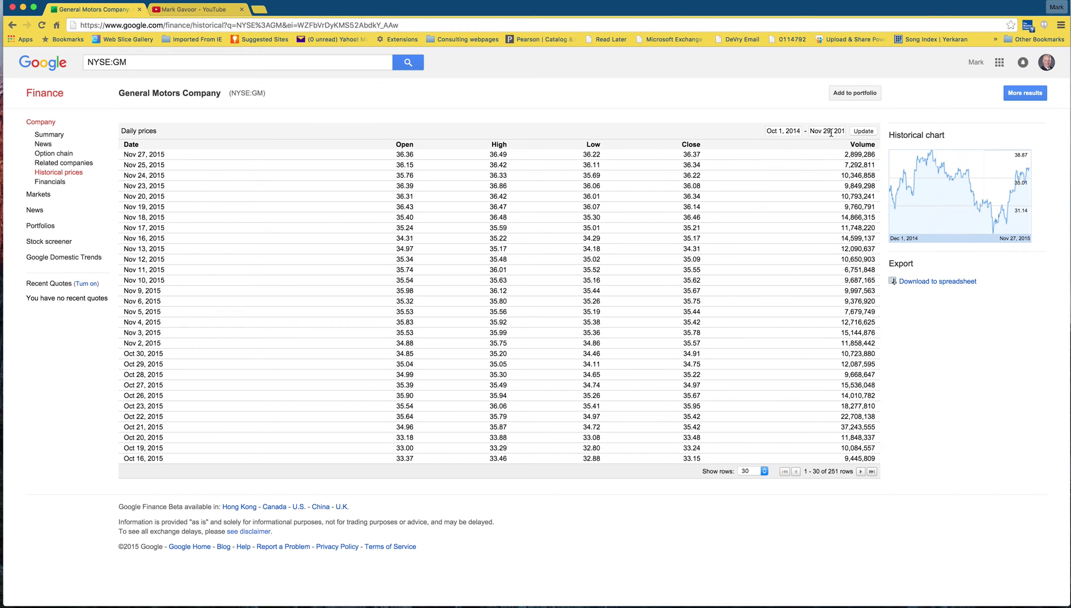
{"action": "left_click", "coordinate": [831, 132]}
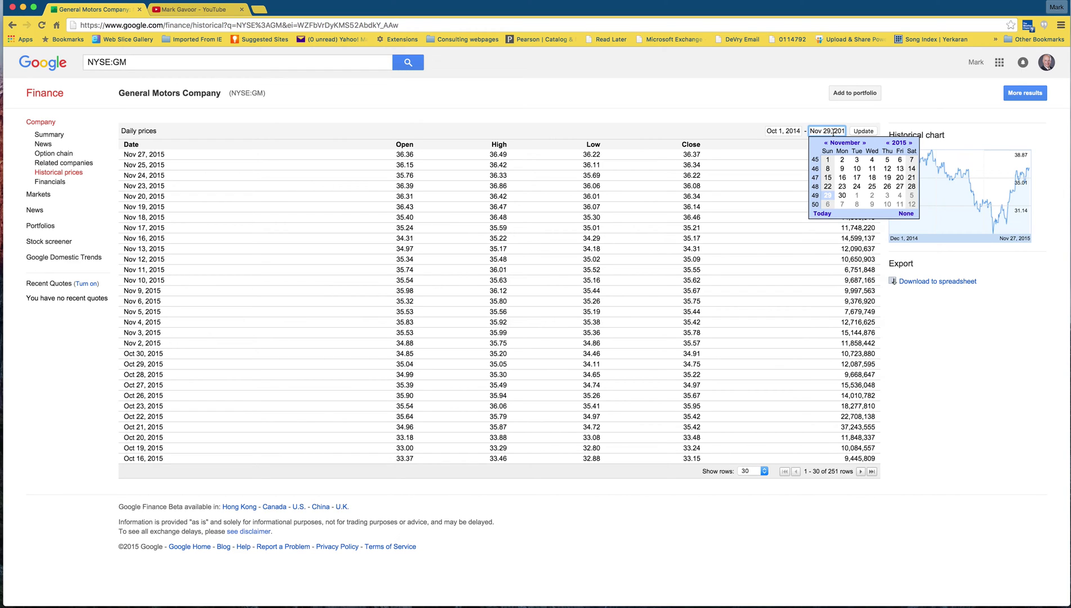
{"action": "left_click", "coordinate": [826, 143]}
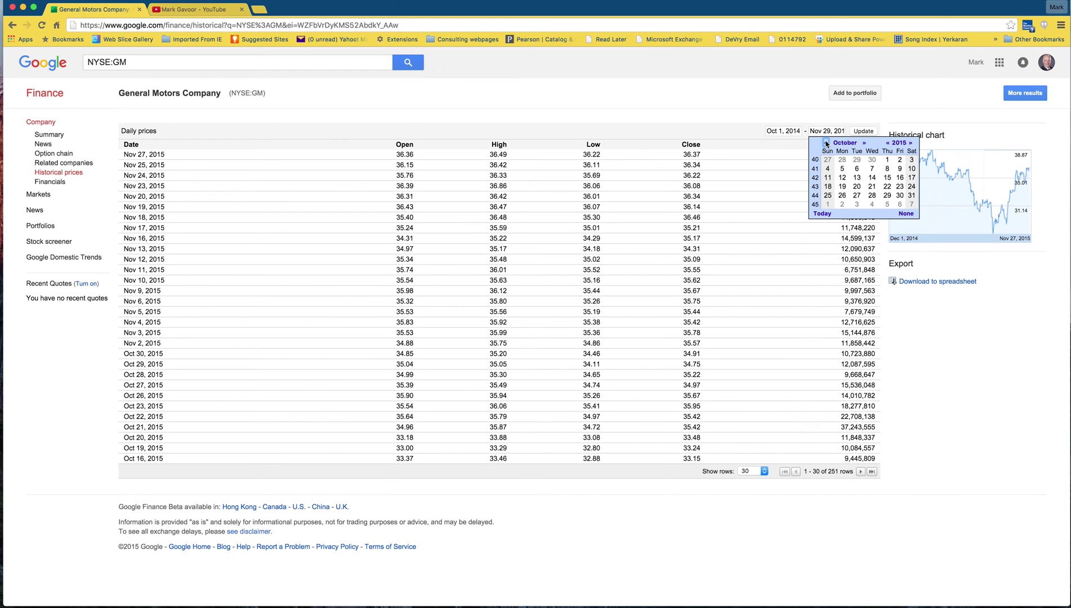
{"action": "left_click", "coordinate": [900, 196]}
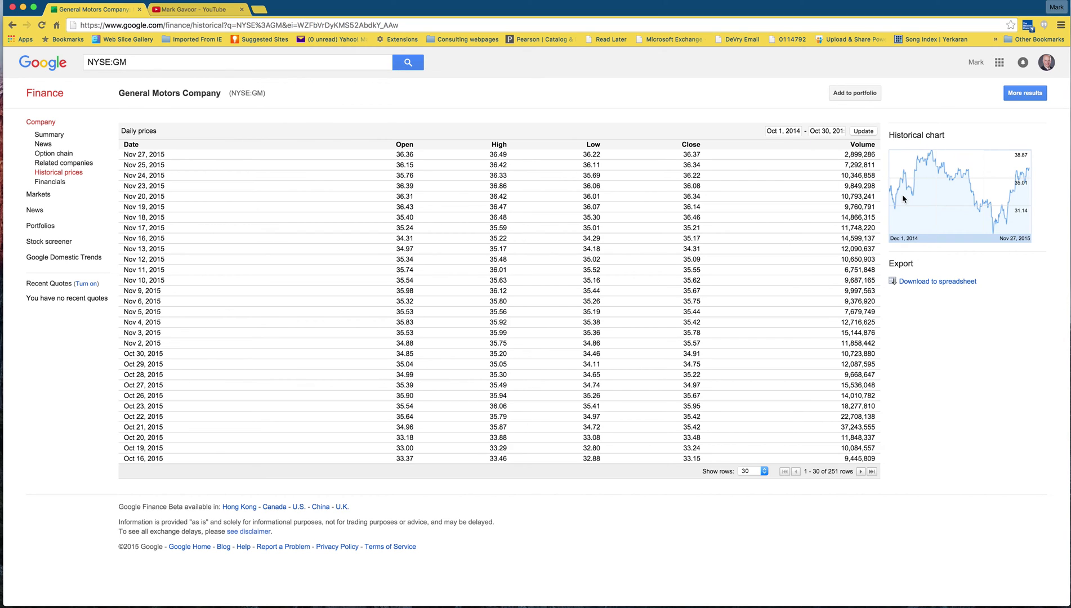
Move the start date back to Apr 1, 2014 and update the price table.
{"action": "left_click", "coordinate": [796, 130]}
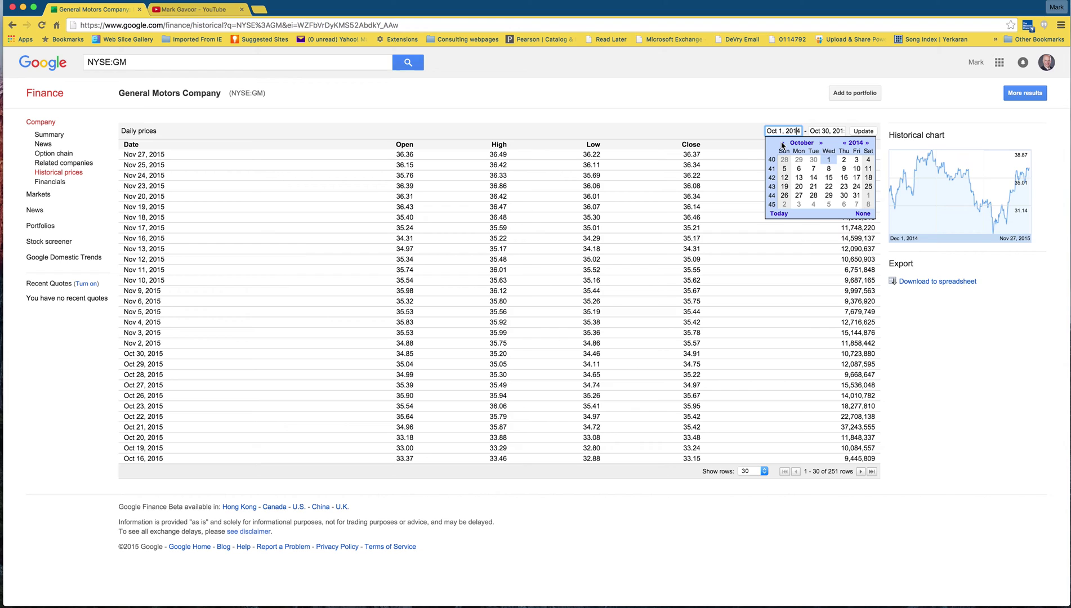
{"action": "left_click", "coordinate": [782, 143]}
{"action": "left_click", "coordinate": [782, 143]}
{"action": "left_click", "coordinate": [782, 143]}
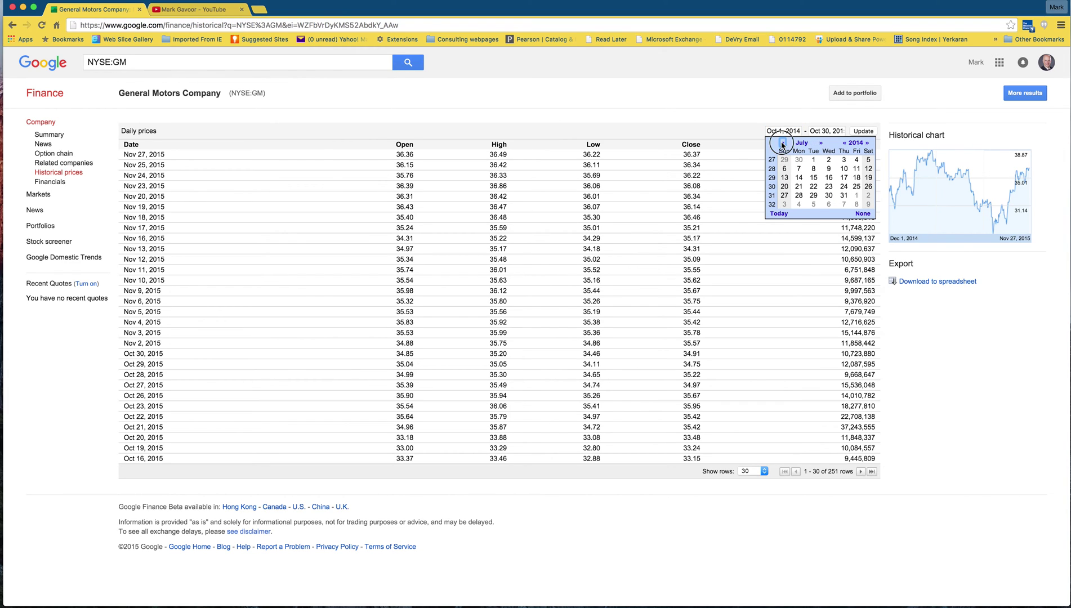
{"action": "left_click", "coordinate": [782, 144]}
{"action": "left_click", "coordinate": [782, 143]}
{"action": "left_click", "coordinate": [782, 143]}
{"action": "left_click", "coordinate": [813, 161]}
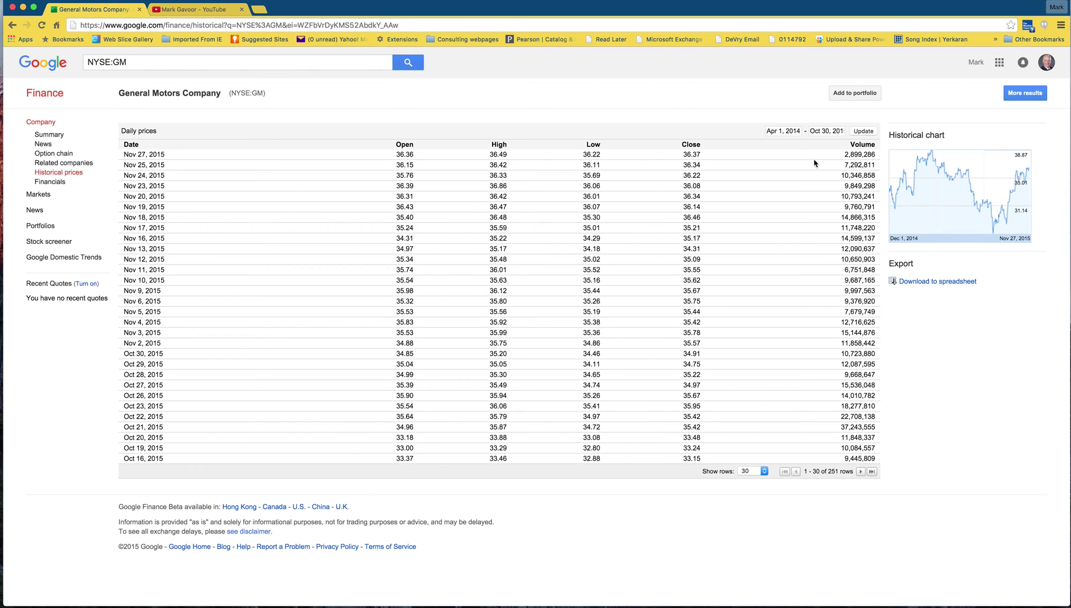
{"action": "left_click", "coordinate": [864, 132]}
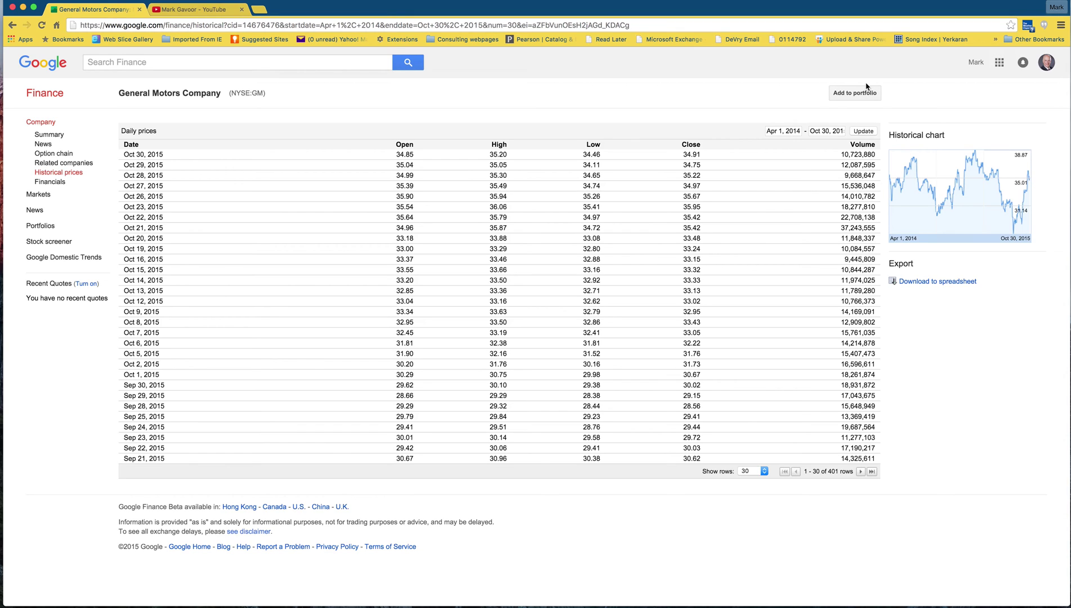
Export GM's daily price history with Download to spreadsheet.
{"action": "left_click", "coordinate": [917, 284]}
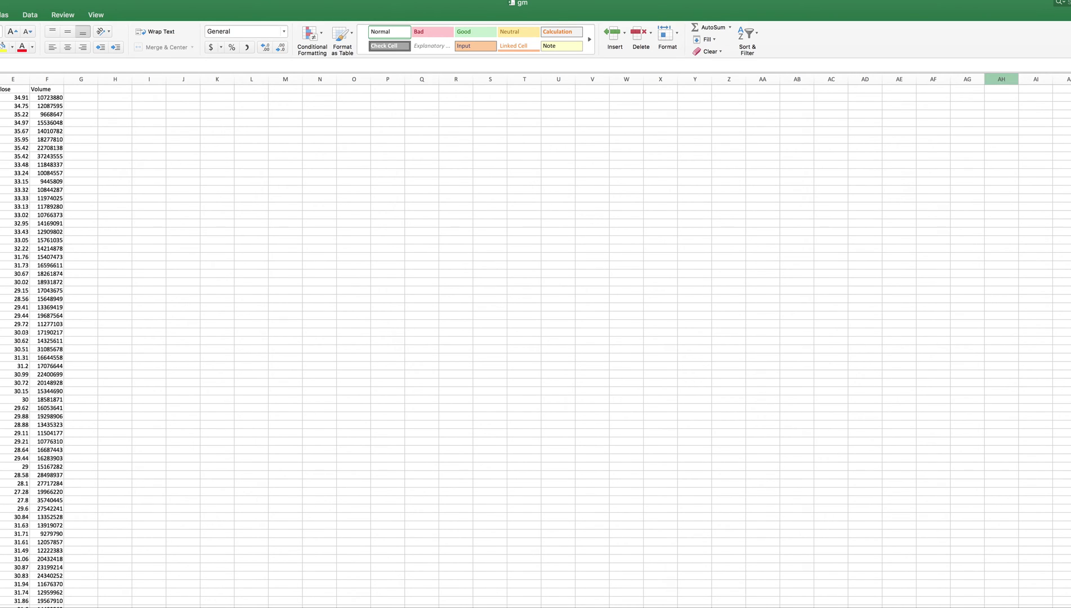
Resize and reposition the Excel window so column A is visible.
{"action": "left_click_drag", "start_coordinate": [1069, 65], "coordinate": [1070, 67]}
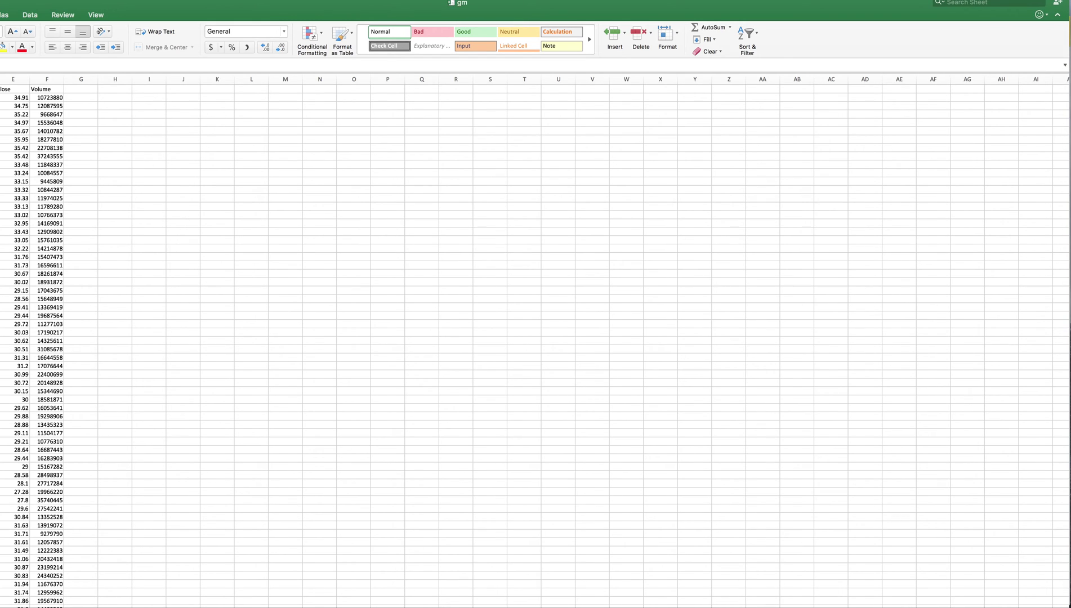
{"action": "left_click_drag", "start_coordinate": [1069, 607], "coordinate": [944, 538]}
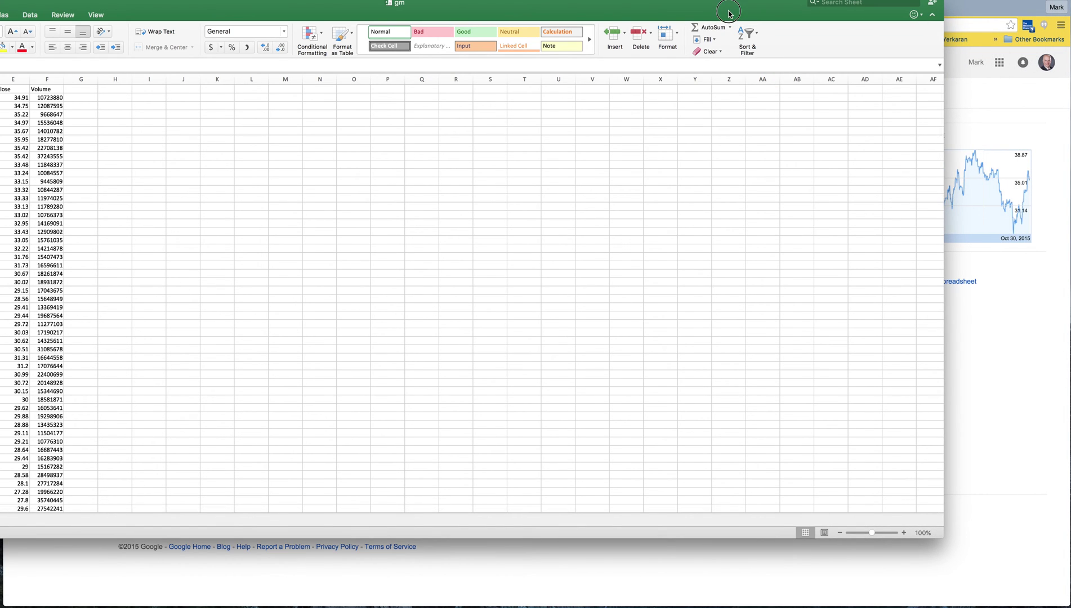
{"action": "left_click_drag", "start_coordinate": [734, 13], "coordinate": [884, 18]}
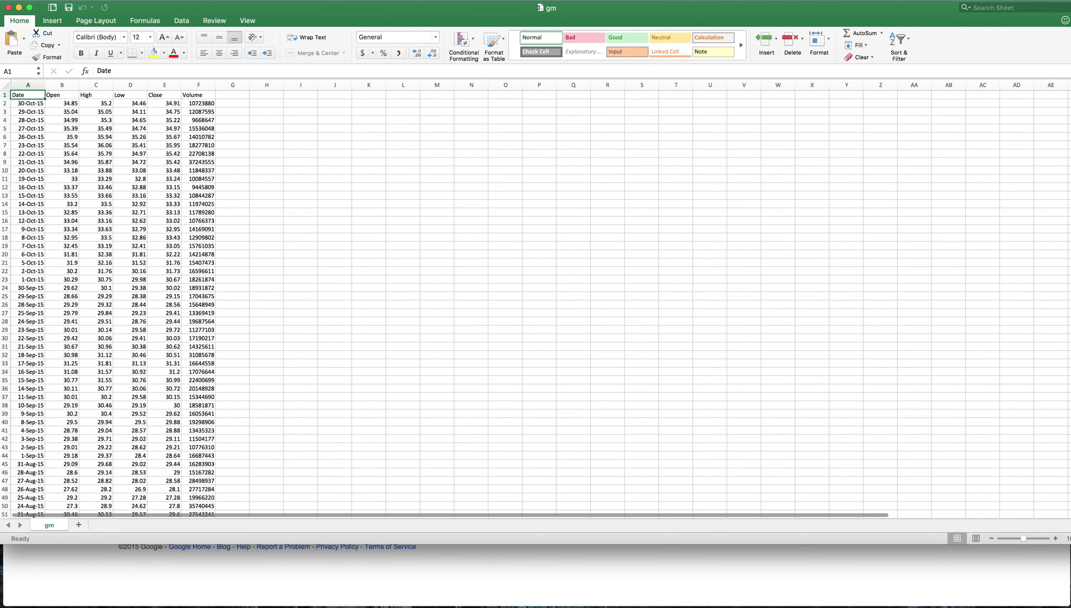
{"action": "left_click_drag", "start_coordinate": [1070, 559], "coordinate": [1048, 606]}
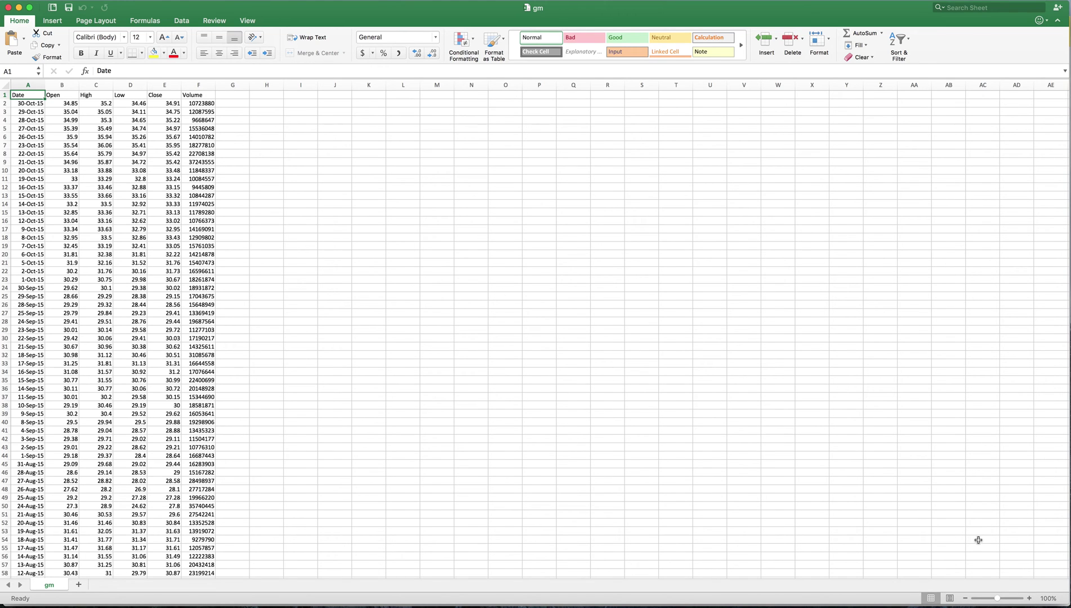
Zoom the gm sheet in to 160%.
{"action": "left_click", "coordinate": [1029, 598]}
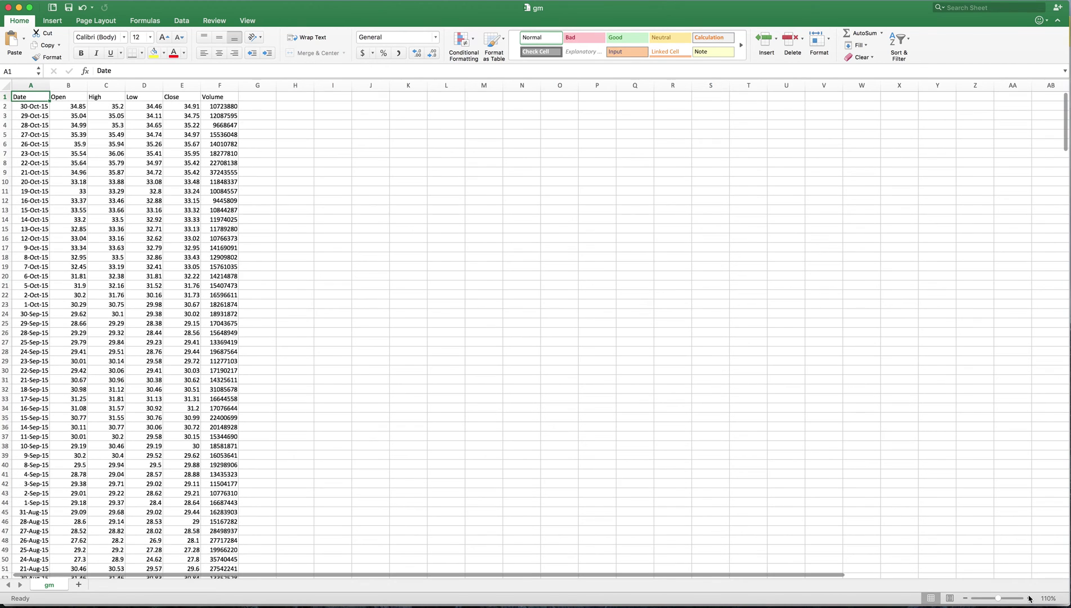
{"action": "left_click", "coordinate": [1028, 598]}
{"action": "left_click", "coordinate": [1029, 598]}
{"action": "left_click", "coordinate": [1029, 598]}
{"action": "left_click", "coordinate": [1028, 597]}
{"action": "left_click", "coordinate": [1029, 598]}
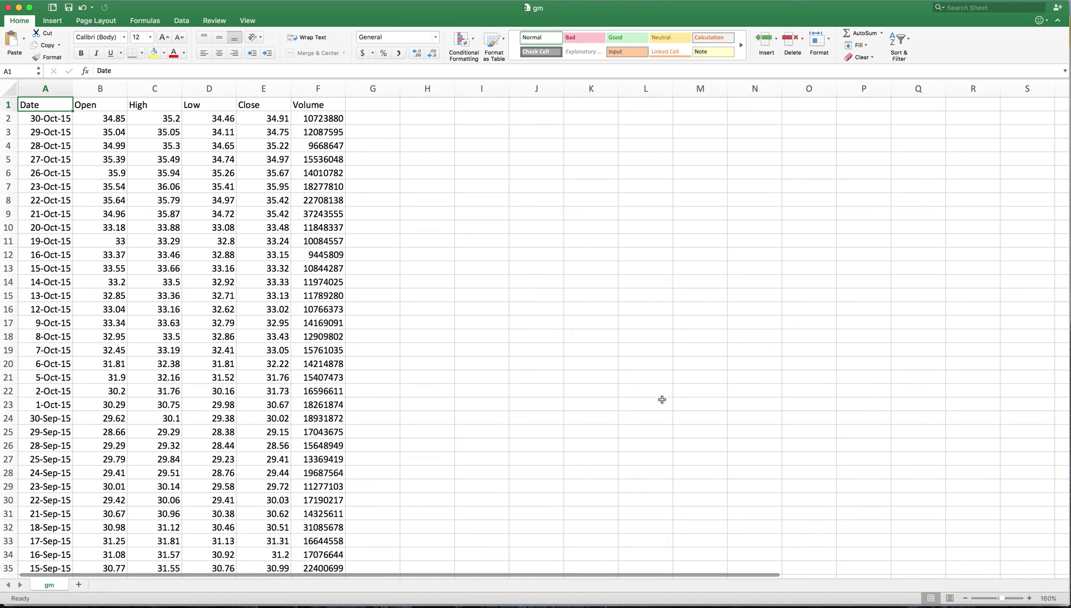
{"action": "left_click", "coordinate": [54, 105]}
Delete the Open, High and Low columns.
{"action": "left_click", "coordinate": [85, 85]}
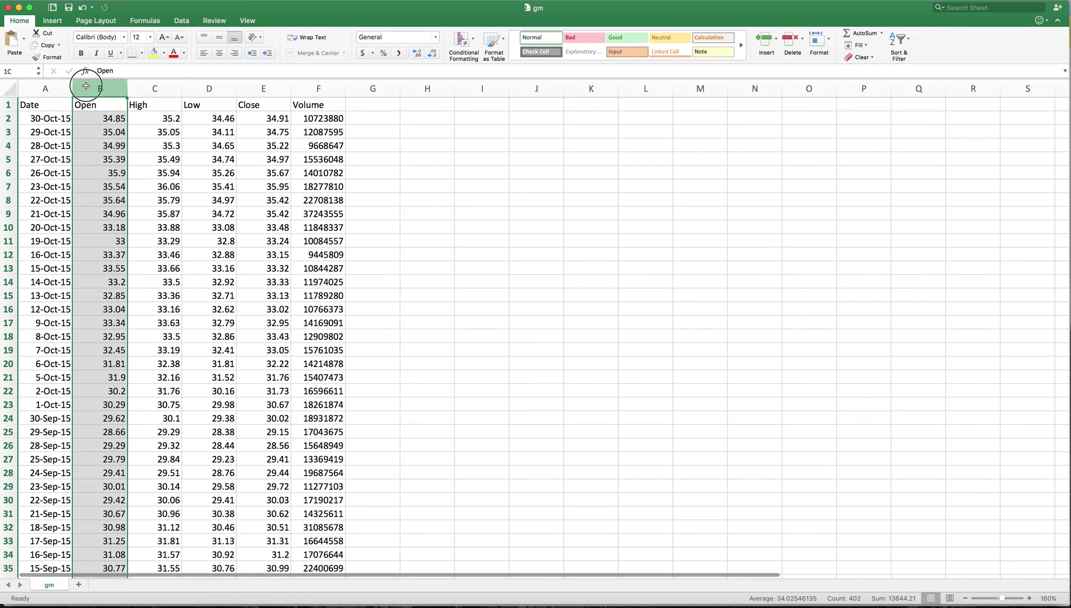
{"action": "left_click_drag", "start_coordinate": [86, 85], "coordinate": [204, 87]}
{"action": "left_click", "coordinate": [204, 87]}
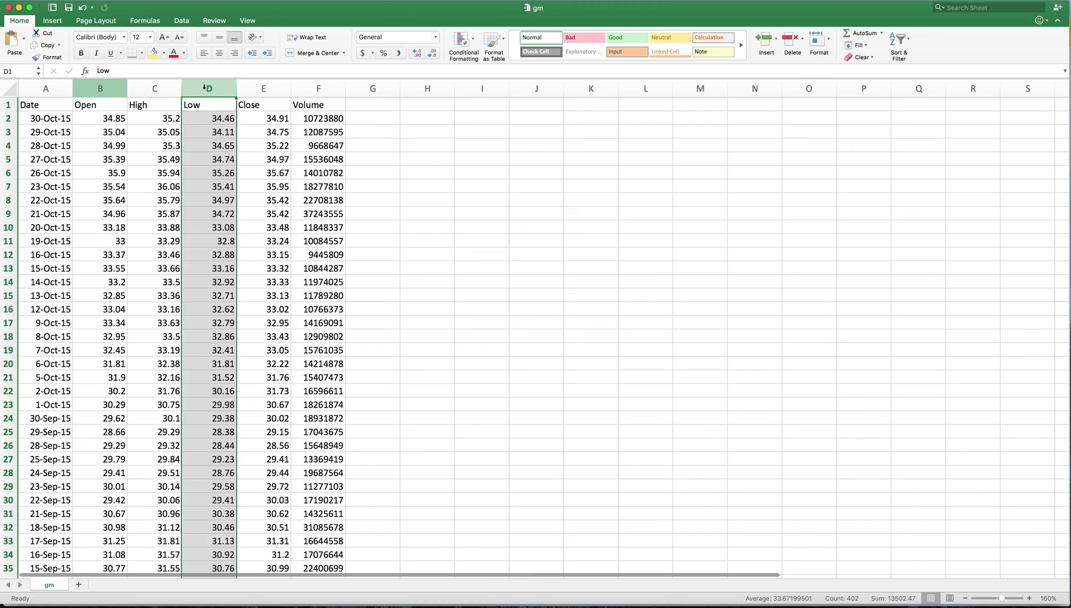
{"action": "left_click", "coordinate": [86, 84]}
{"action": "left_click_drag", "start_coordinate": [86, 84], "coordinate": [209, 86]}
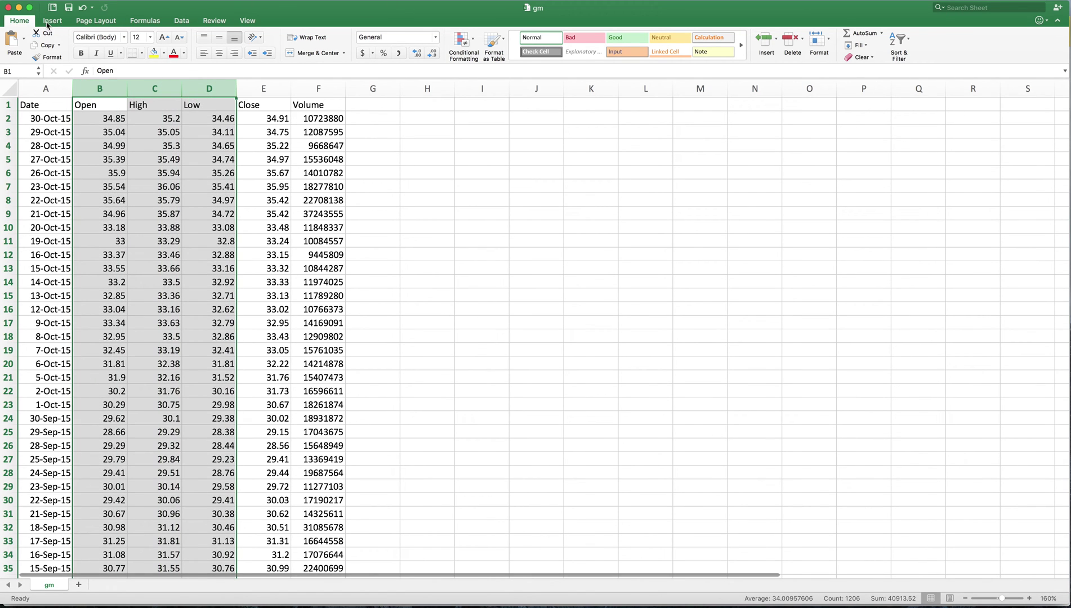
{"action": "left_click", "coordinate": [796, 48]}
Clear the Volume data from column C and right-align the Date and Close headers.
{"action": "left_click", "coordinate": [155, 89]}
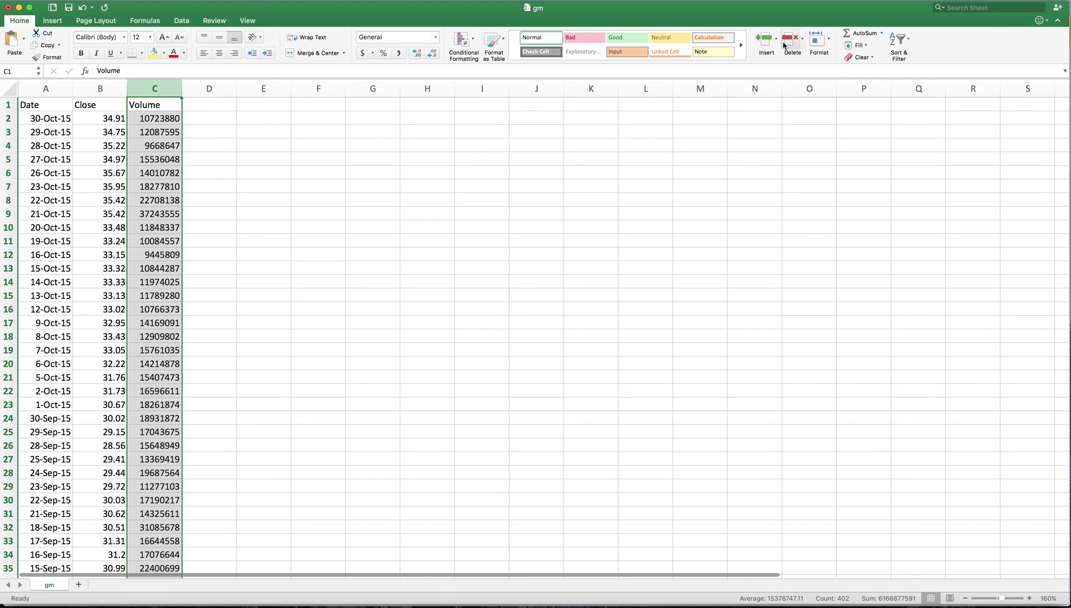
{"action": "left_click", "coordinate": [787, 40]}
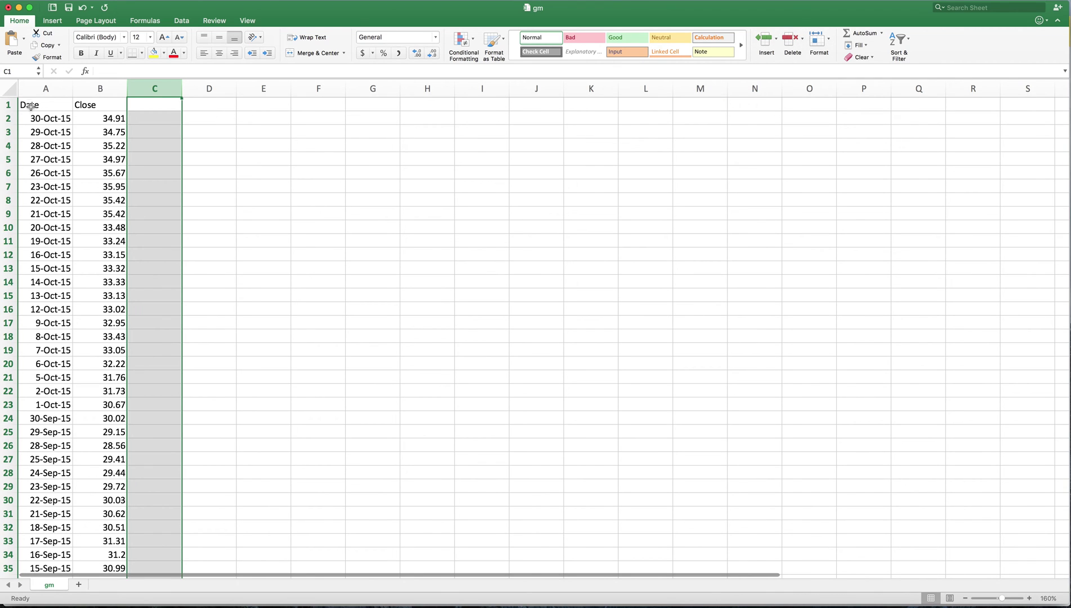
{"action": "left_click_drag", "start_coordinate": [30, 106], "coordinate": [91, 104]}
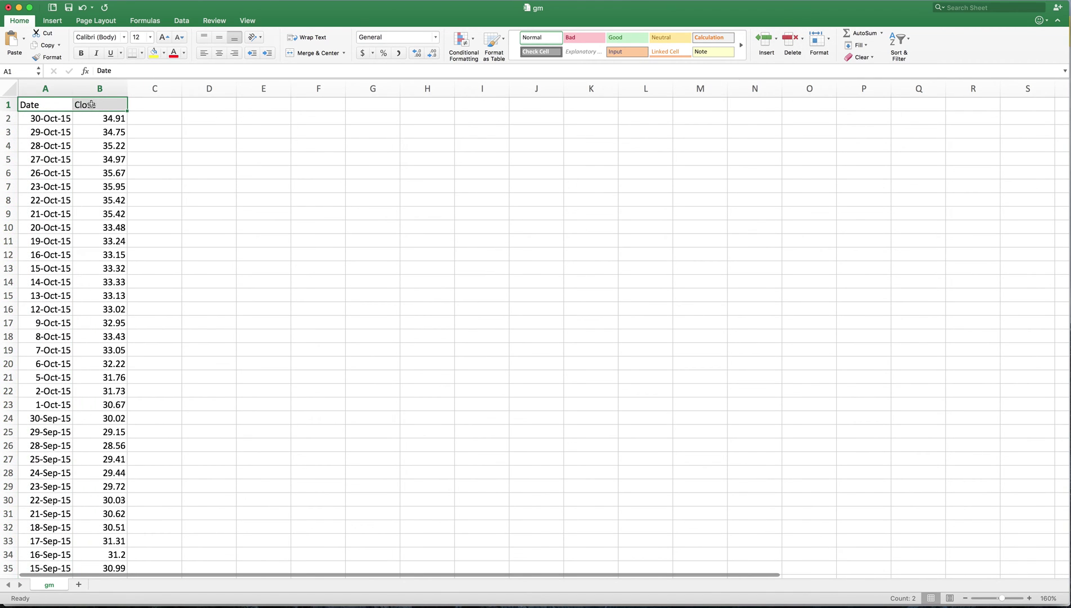
{"action": "left_click", "coordinate": [234, 53]}
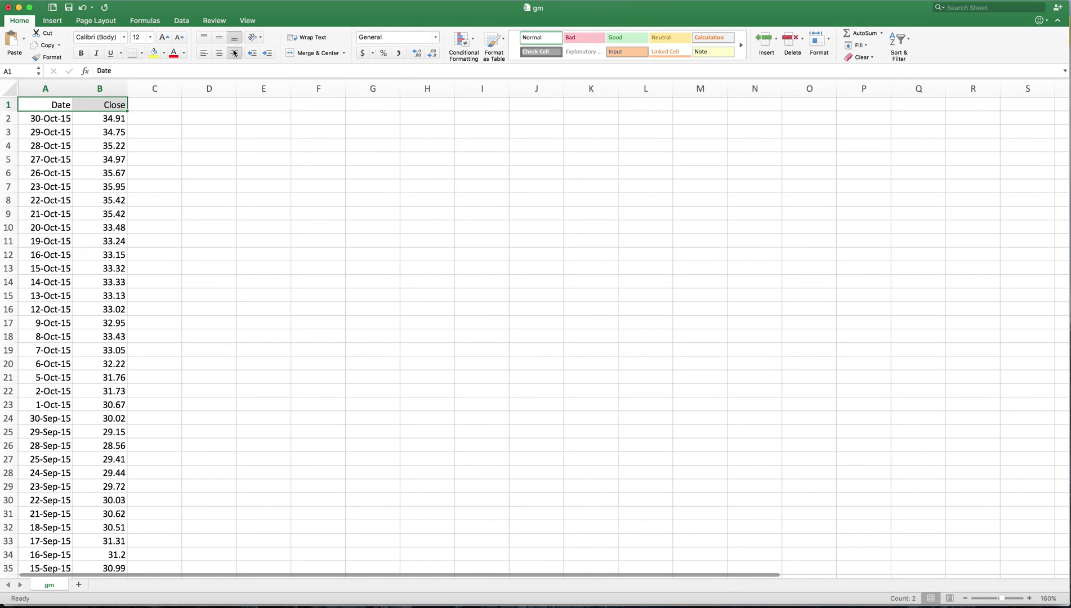
{"action": "left_click", "coordinate": [81, 54]}
Freeze the top row so the headers stay visible while scrolling.
{"action": "left_click", "coordinate": [248, 21]}
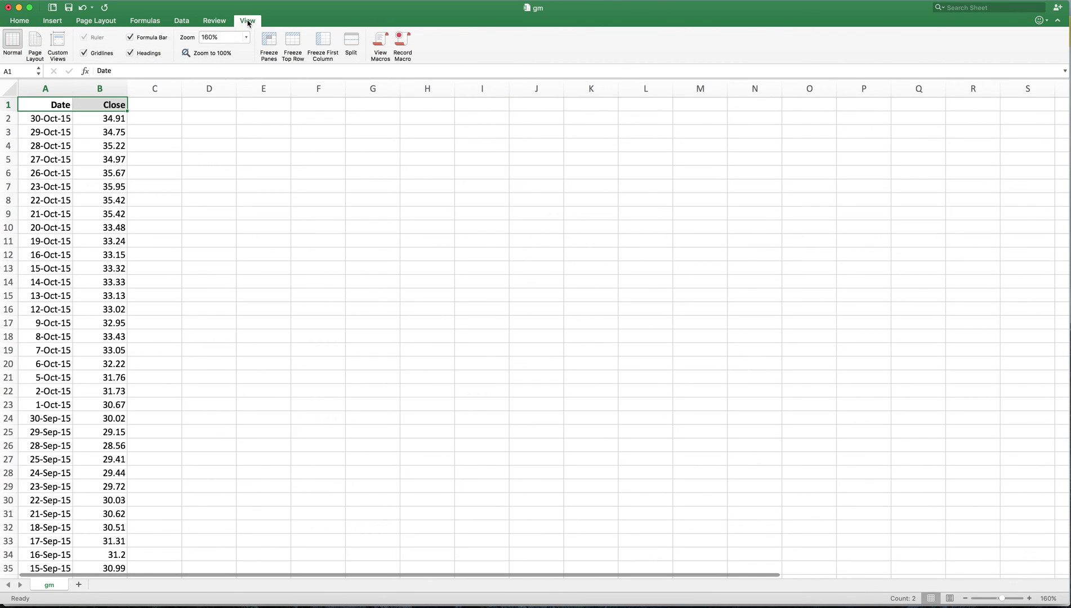
{"action": "left_click", "coordinate": [292, 48]}
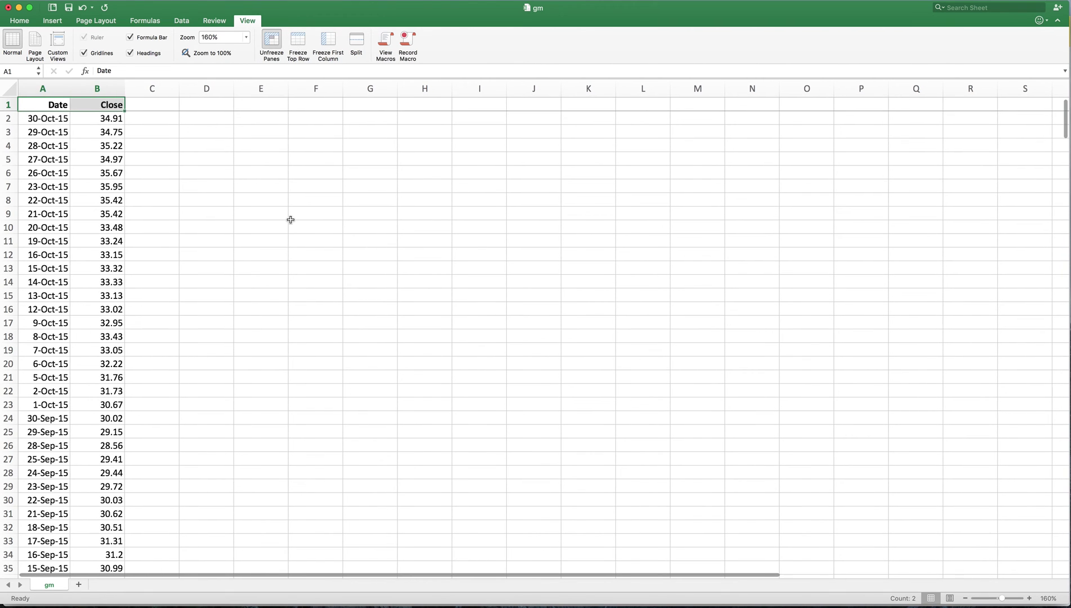
{"action": "scroll", "coordinate": [290, 220], "scroll_direction": "down", "scroll_amount": 12}
{"action": "scroll", "coordinate": [290, 219], "scroll_direction": "up", "scroll_amount": 12}
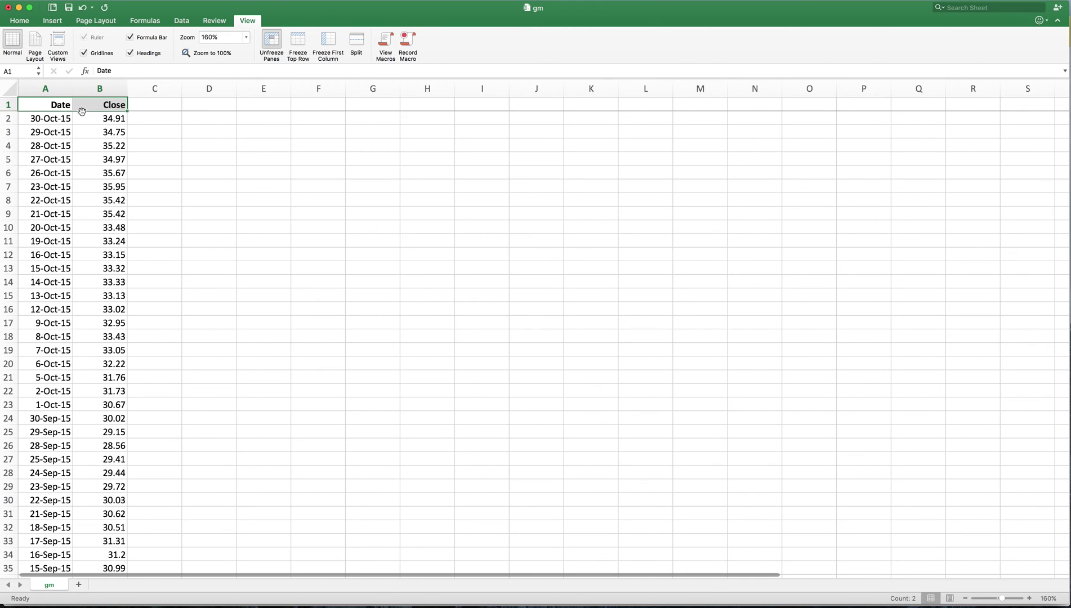
Fill the Date and Close header cells with light blue.
{"action": "left_click", "coordinate": [26, 22]}
{"action": "left_click", "coordinate": [164, 54]}
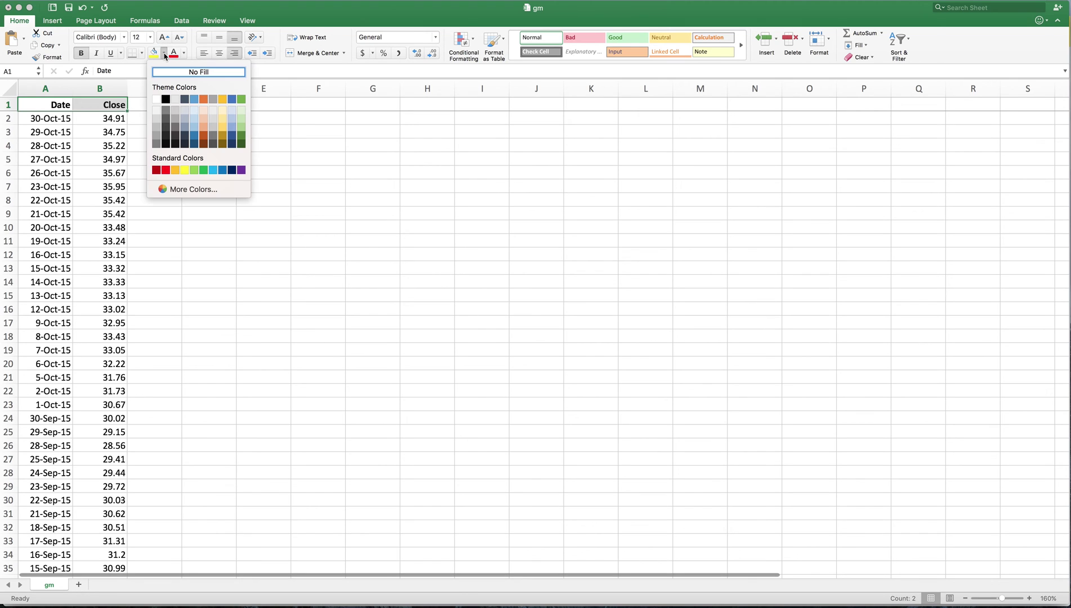
{"action": "left_click", "coordinate": [190, 114]}
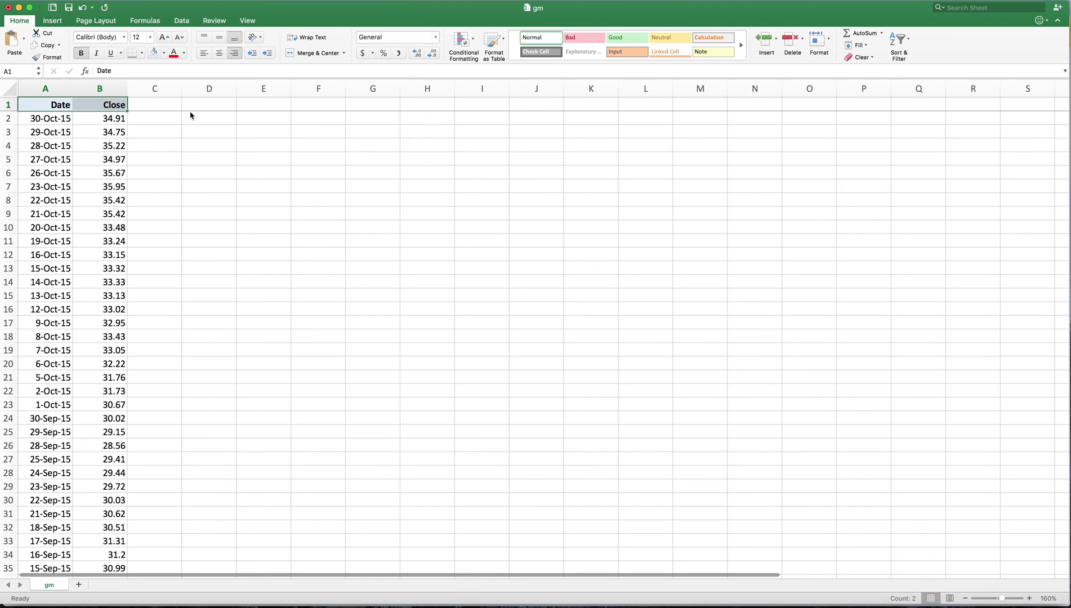
{"action": "left_click", "coordinate": [189, 190]}
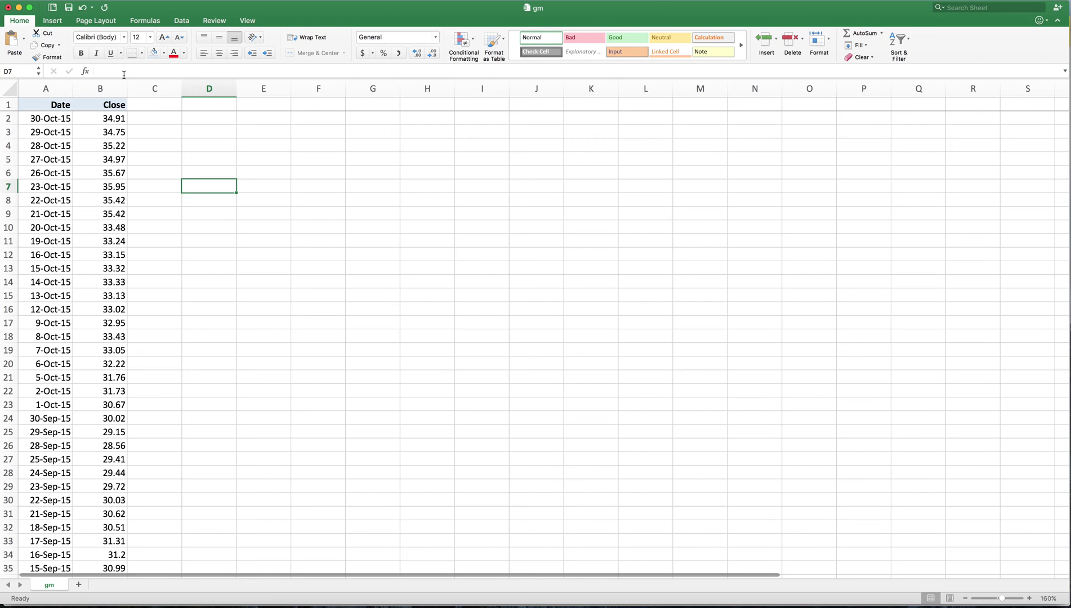
Add filters to the Date and Close headers and sort Date ascending, starting at 1-Apr-14.
{"action": "left_click", "coordinate": [67, 105]}
{"action": "left_click_drag", "start_coordinate": [67, 105], "coordinate": [90, 105]}
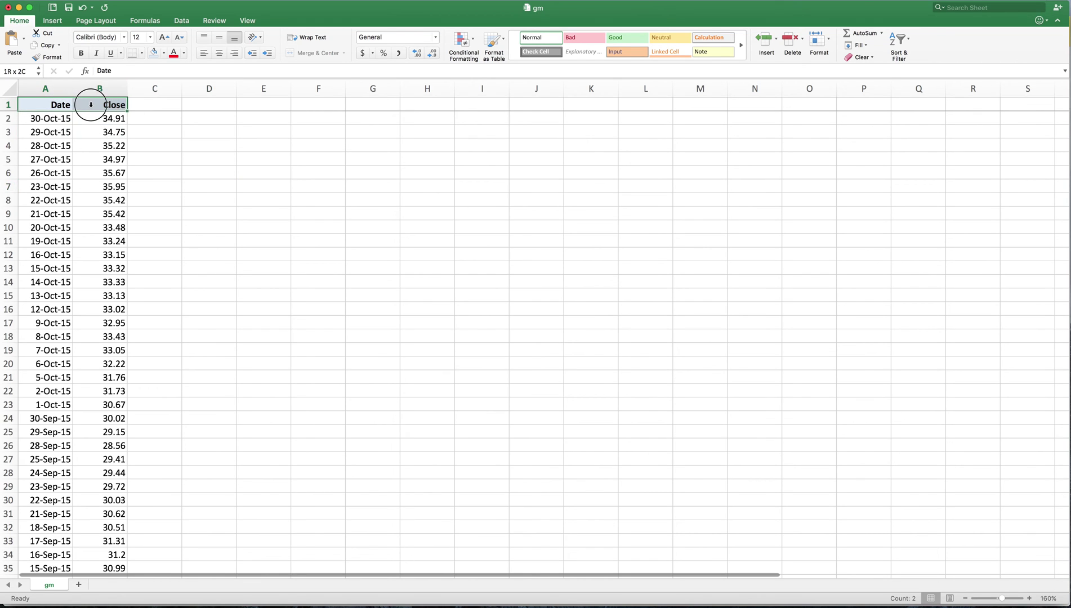
{"action": "left_click", "coordinate": [182, 21]}
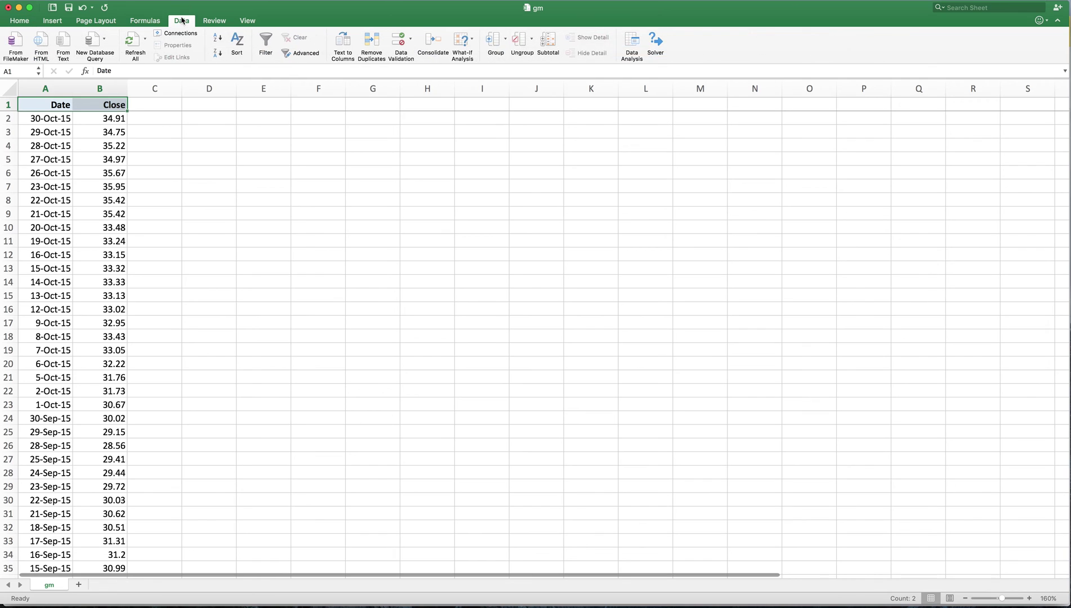
{"action": "left_click", "coordinate": [270, 42]}
{"action": "left_click", "coordinate": [68, 106]}
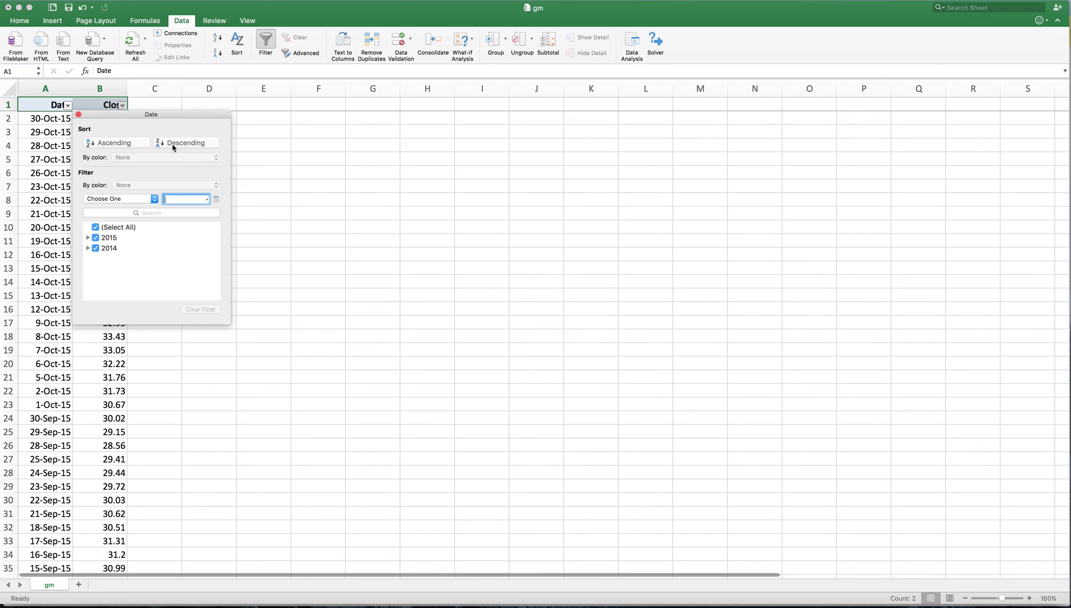
{"action": "left_click", "coordinate": [124, 144]}
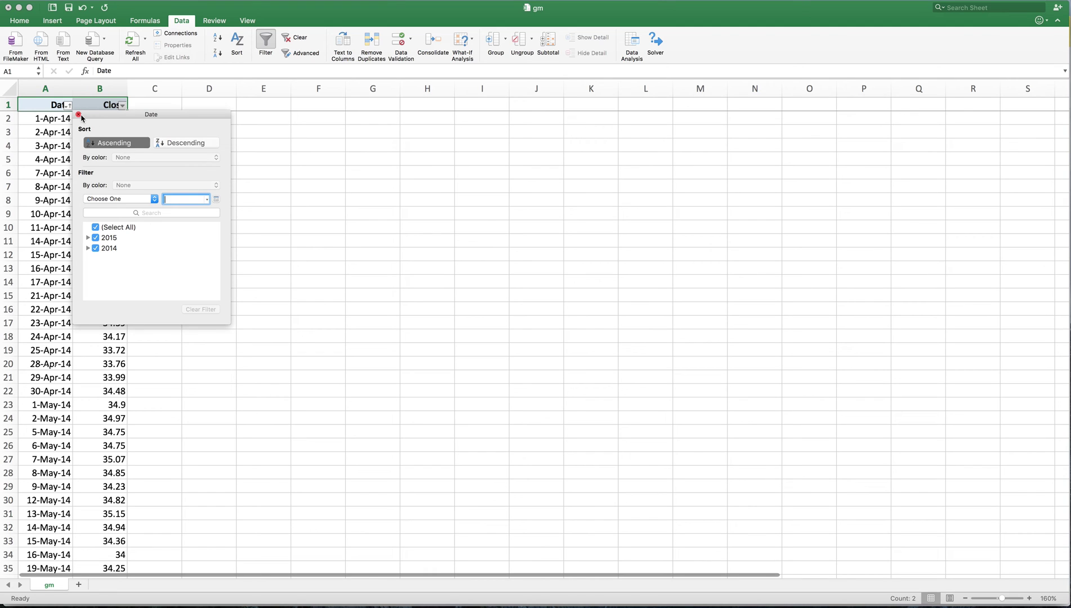
{"action": "left_click", "coordinate": [78, 114]}
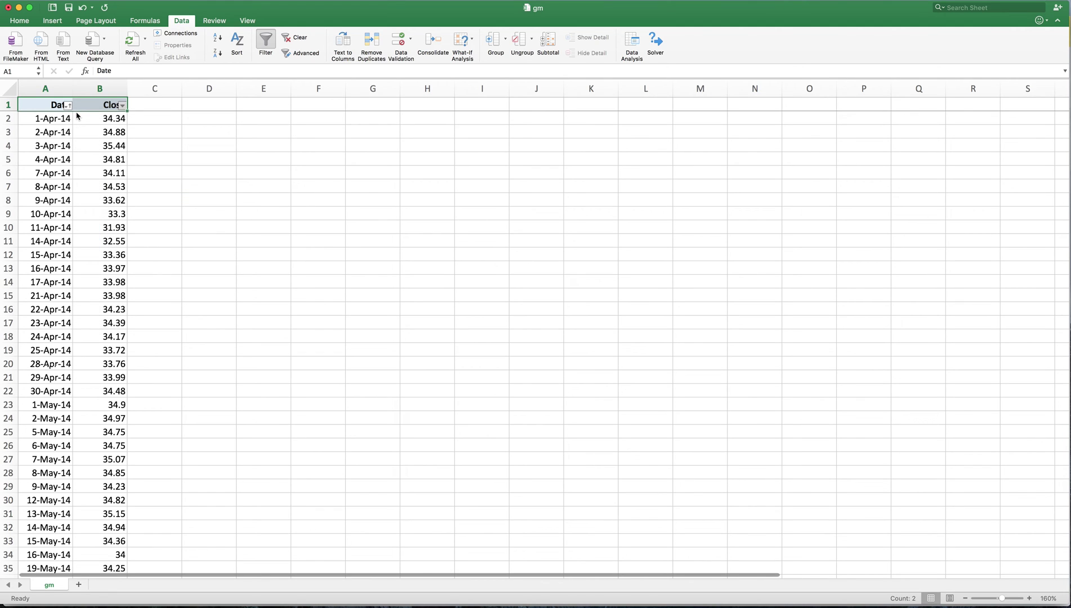
Turn off the filters and format the Close column as Number with two decimals.
{"action": "left_click", "coordinate": [265, 42]}
{"action": "left_click", "coordinate": [100, 88]}
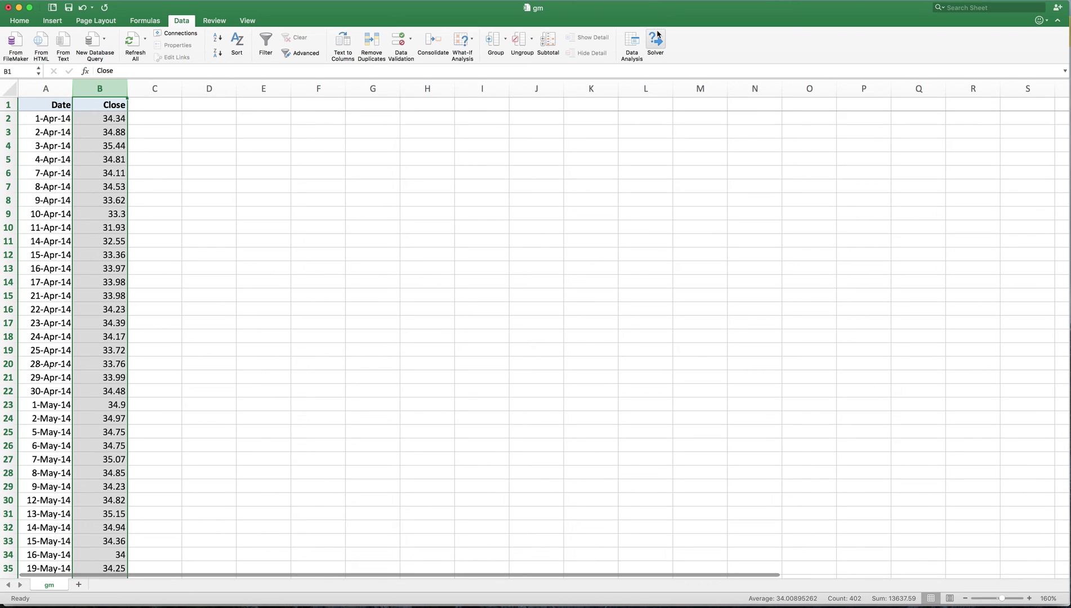
{"action": "left_click", "coordinate": [20, 21]}
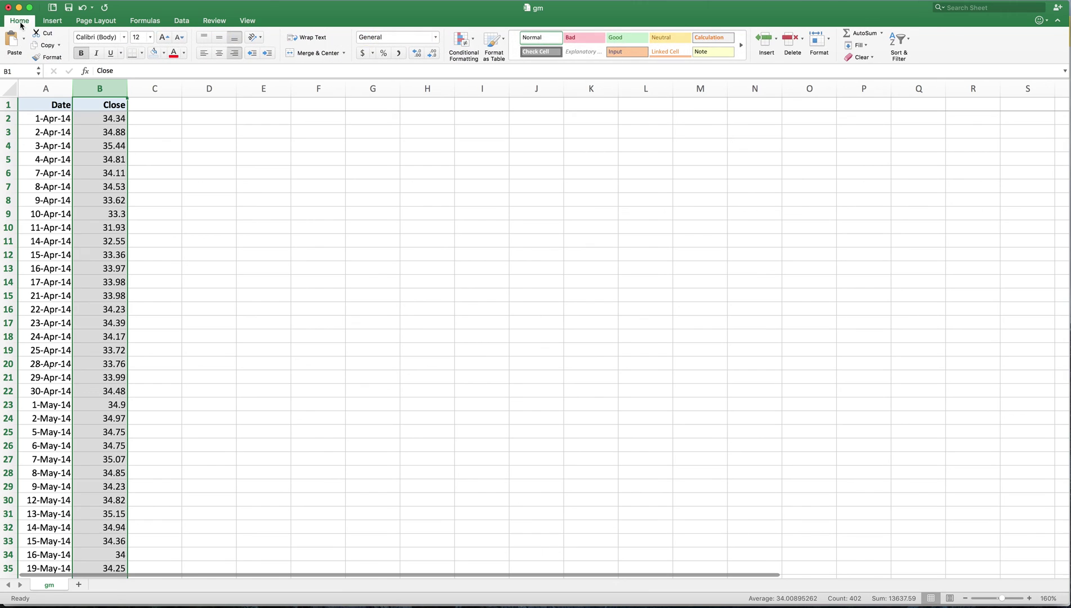
{"action": "left_click", "coordinate": [437, 37]}
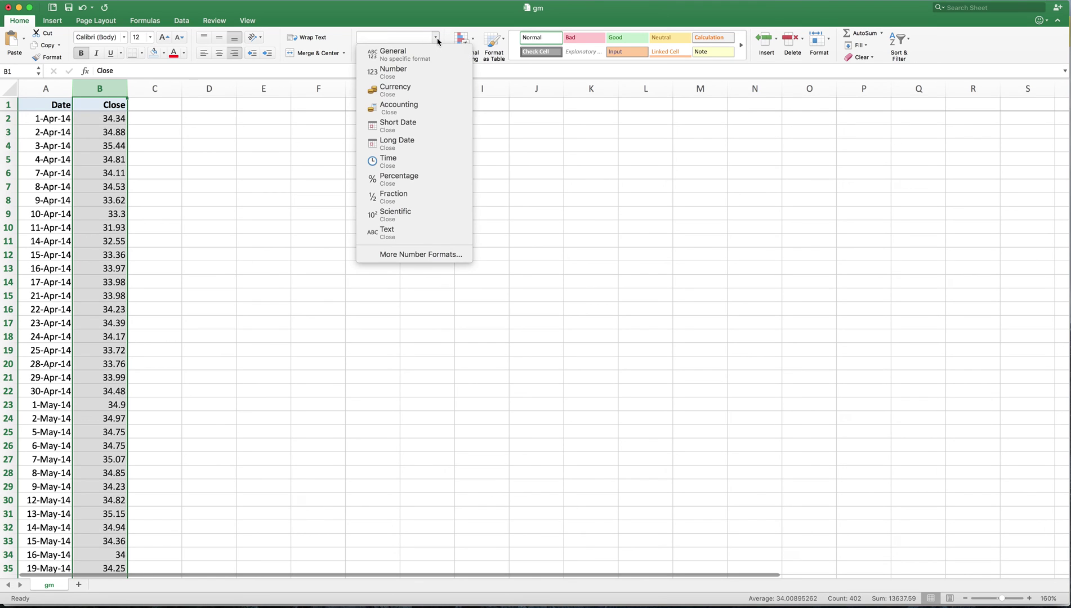
{"action": "left_click", "coordinate": [414, 72]}
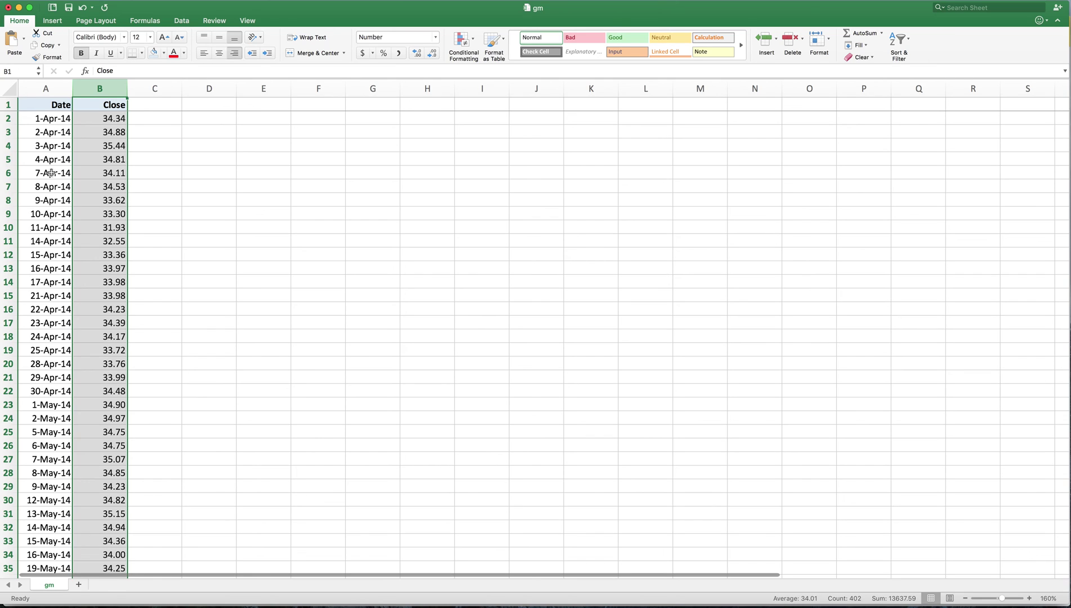
{"action": "left_click", "coordinate": [205, 147]}
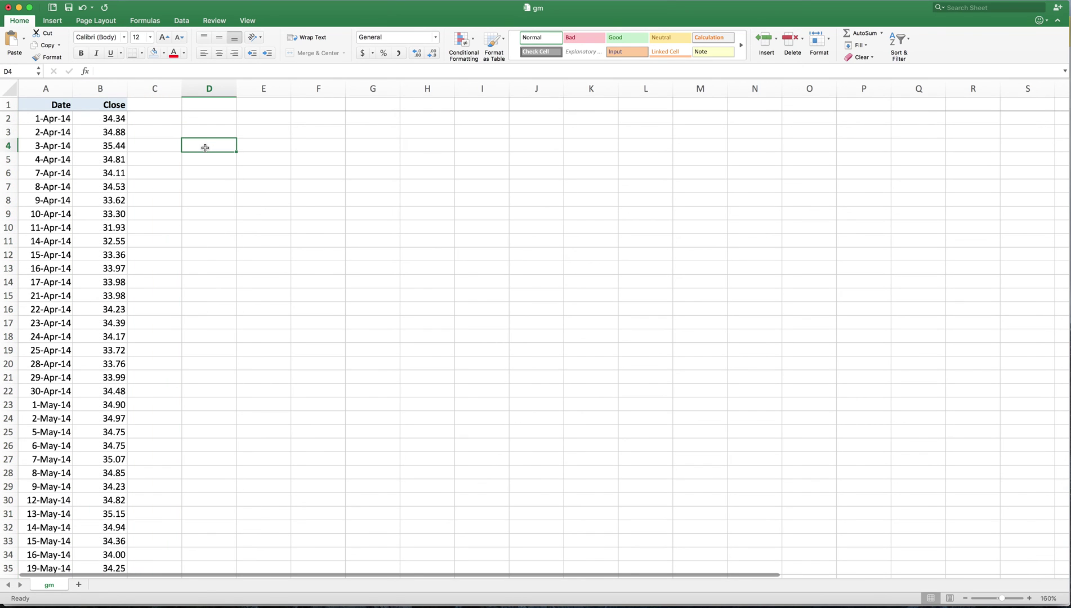
{"action": "type", "text": "="}
{"action": "key", "text": "Left"}
{"action": "key", "text": "Left"}
{"action": "key", "text": "Left"}
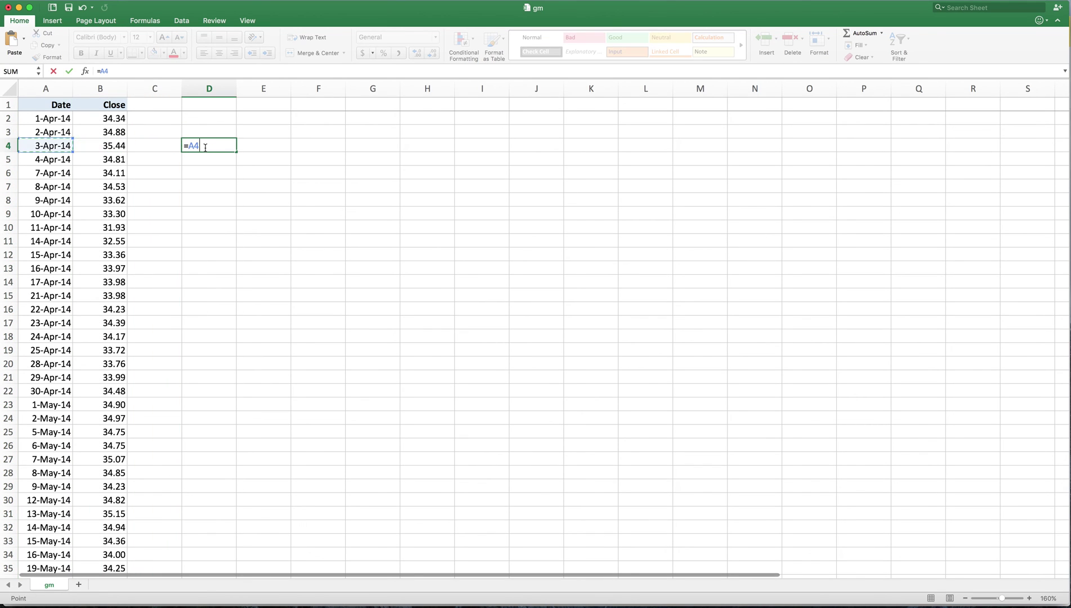
{"action": "key", "text": "Down"}
{"action": "key", "text": "Down"}
{"action": "key", "text": "Down"}
{"action": "key", "text": "Down"}
{"action": "key", "text": "Down"}
{"action": "key", "text": "Down"}
{"action": "key", "text": "Down"}
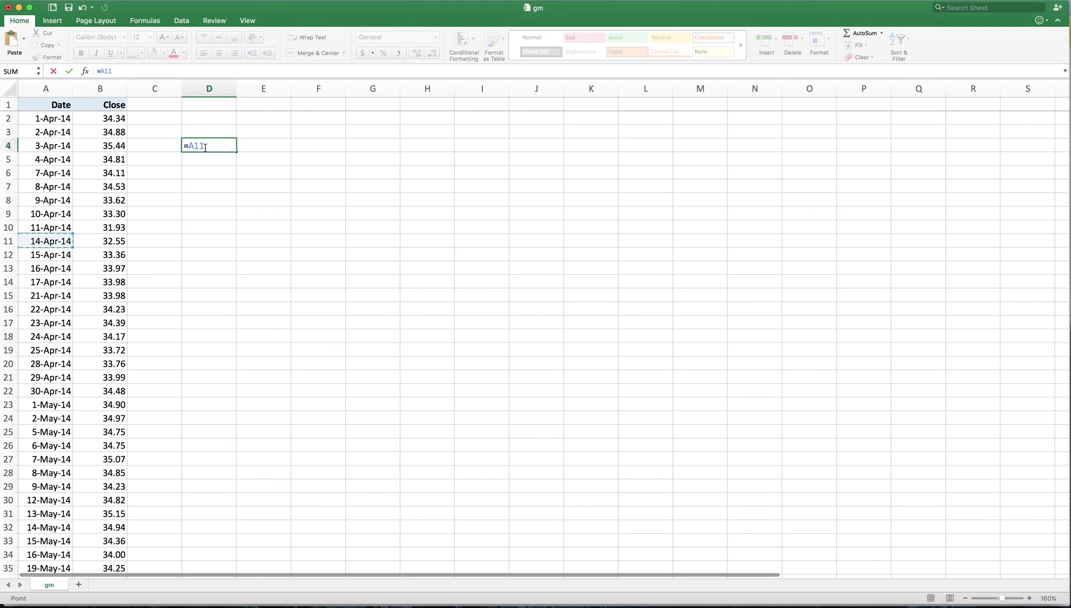
{"action": "type", "text": "-"}
{"action": "key", "text": "Up"}
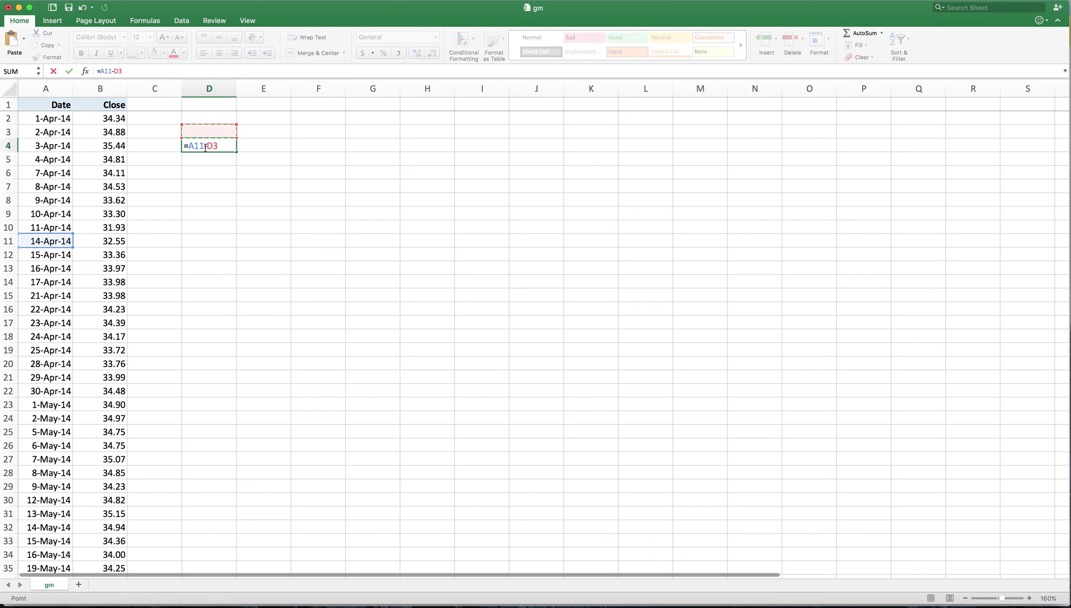
{"action": "key", "text": "Left"}
{"action": "key", "text": "Left"}
{"action": "key", "text": "Left"}
{"action": "key", "text": "Return"}
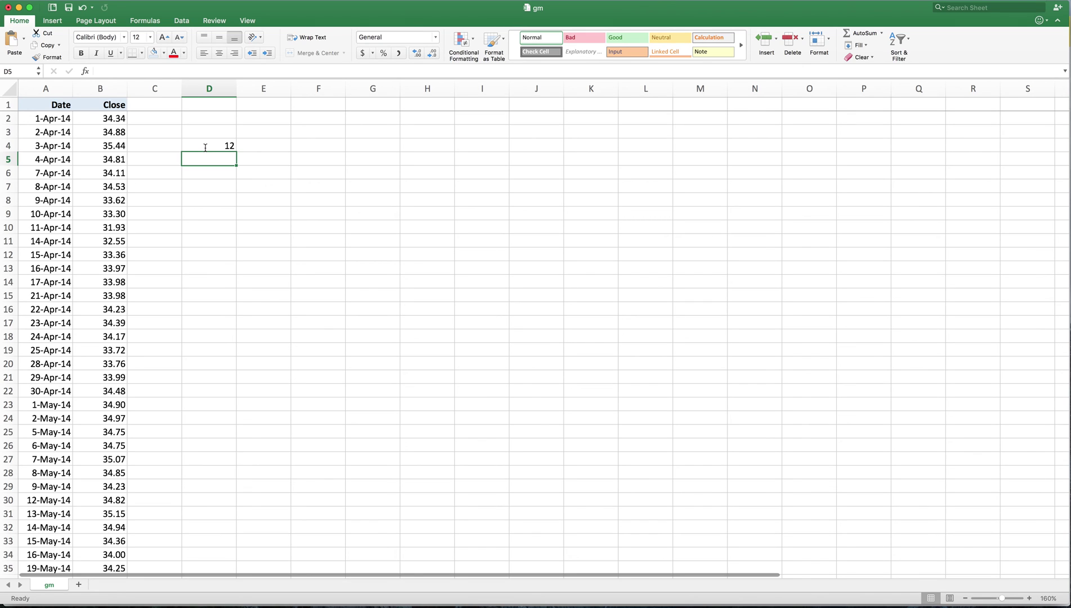
{"action": "left_click", "coordinate": [205, 148]}
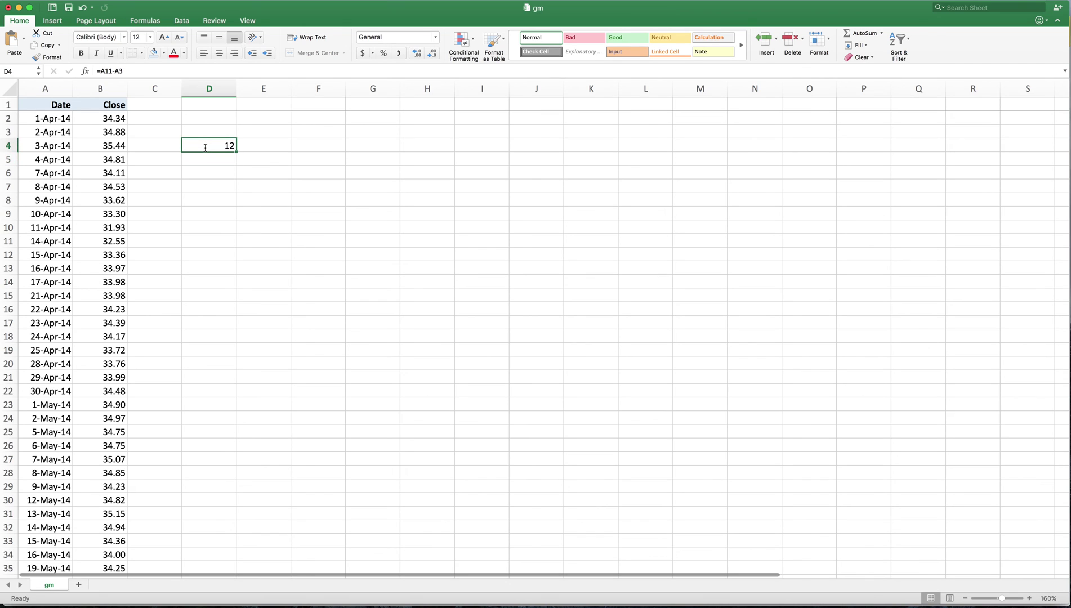
{"action": "key", "text": "super+z"}
{"action": "left_click", "coordinate": [60, 119]}
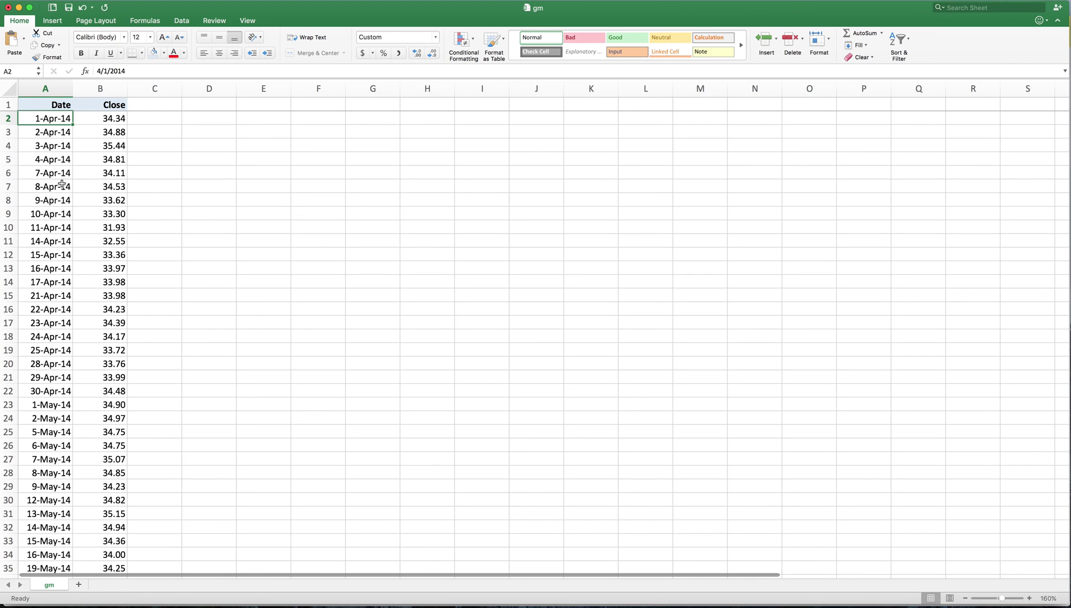
Cut the October 2015 rows, 1-Oct-15 to 30-Oct-15, from columns A:B.
{"action": "scroll", "coordinate": [62, 183], "scroll_direction": "down", "scroll_amount": 20}
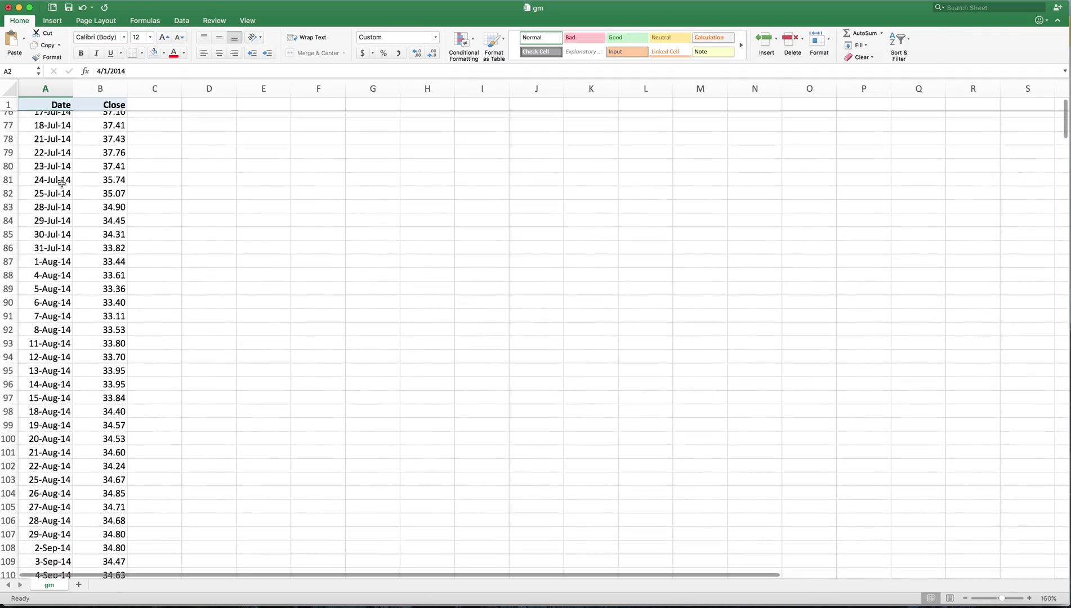
{"action": "scroll", "coordinate": [61, 184], "scroll_direction": "down", "scroll_amount": 20}
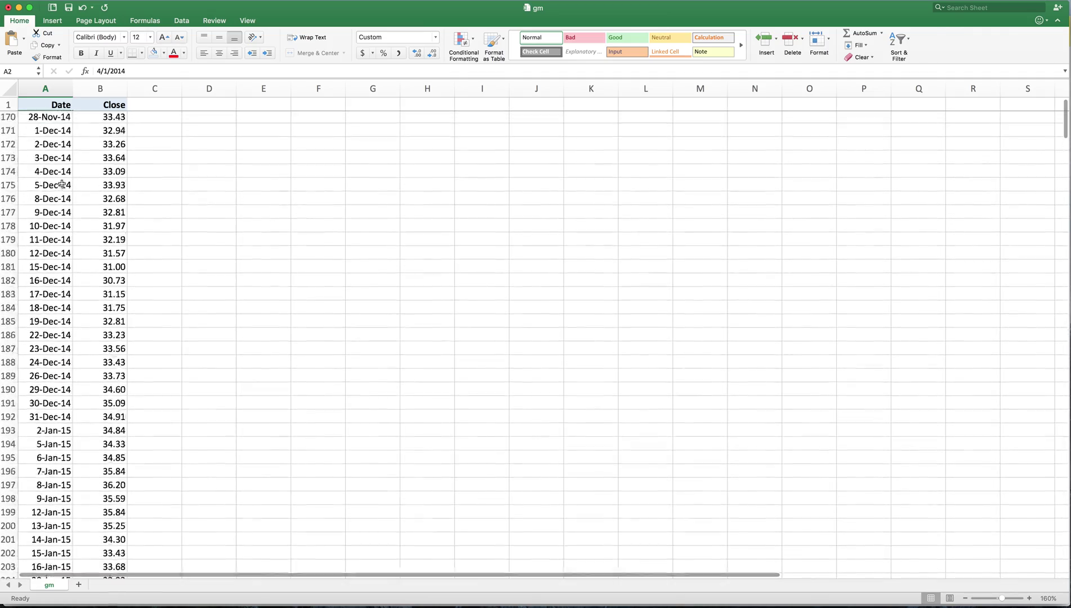
{"action": "scroll", "coordinate": [62, 183], "scroll_direction": "down", "scroll_amount": 20}
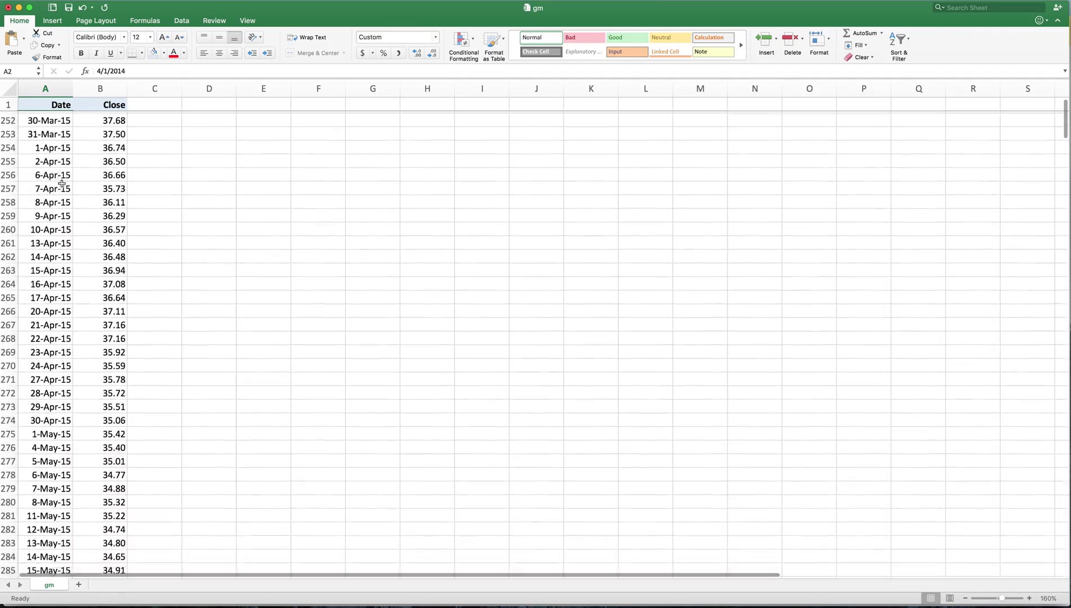
{"action": "scroll", "coordinate": [62, 184], "scroll_direction": "down", "scroll_amount": 20}
{"action": "scroll", "coordinate": [62, 183], "scroll_direction": "down", "scroll_amount": 20}
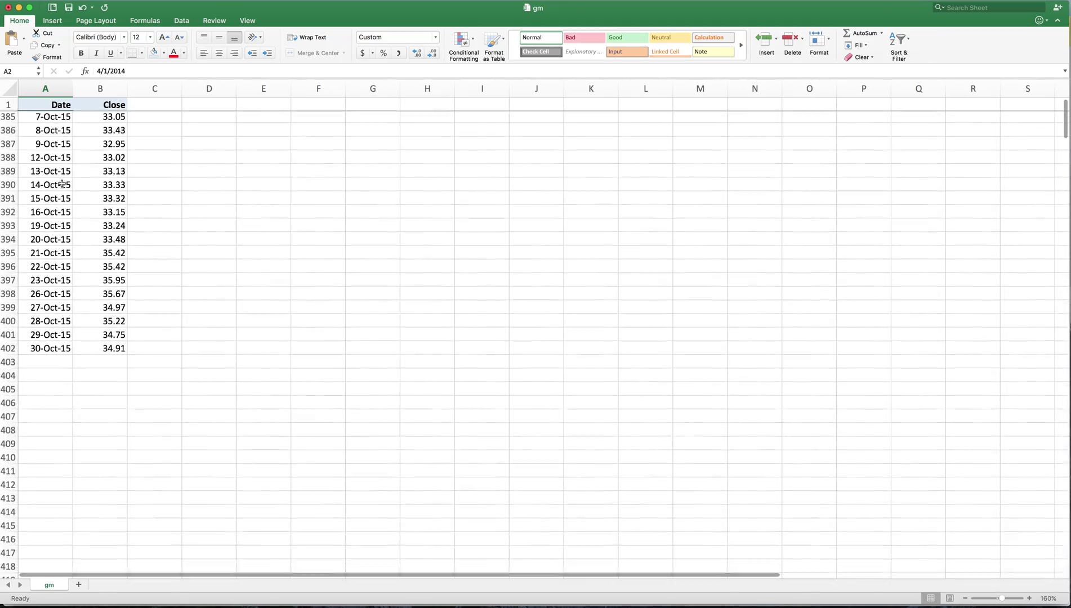
{"action": "scroll", "coordinate": [62, 184], "scroll_direction": "up", "scroll_amount": 6}
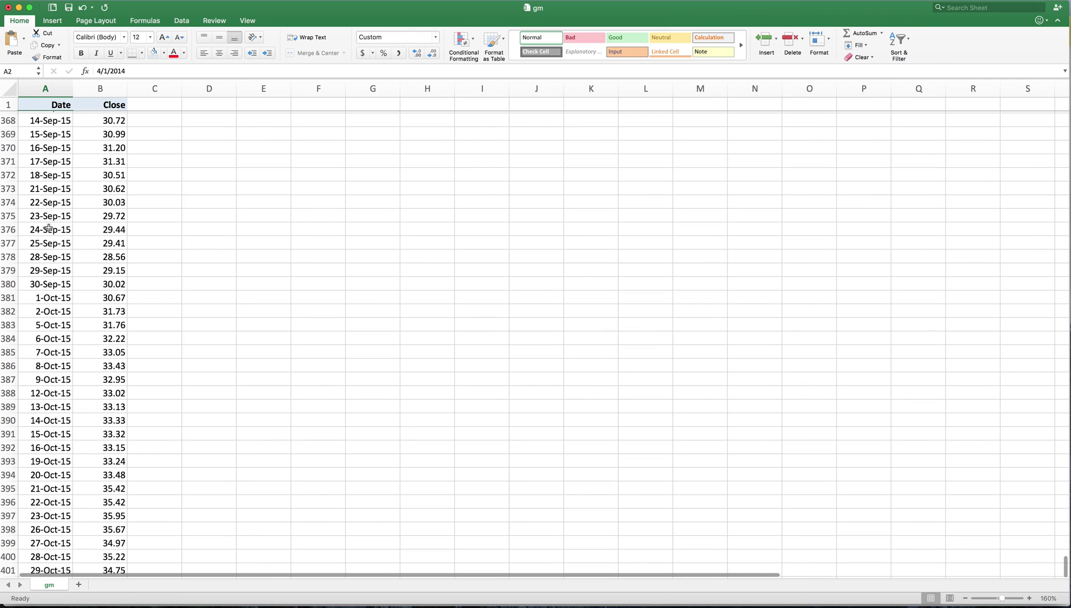
{"action": "left_click_drag", "start_coordinate": [38, 297], "coordinate": [87, 594]}
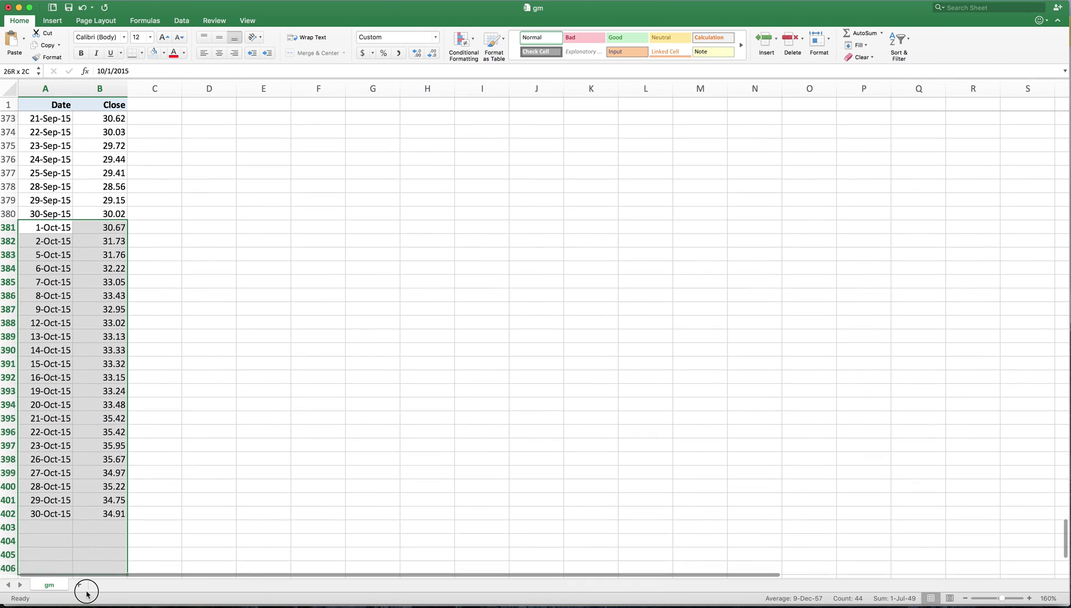
{"action": "left_click_drag", "start_coordinate": [119, 541], "coordinate": [117, 486]}
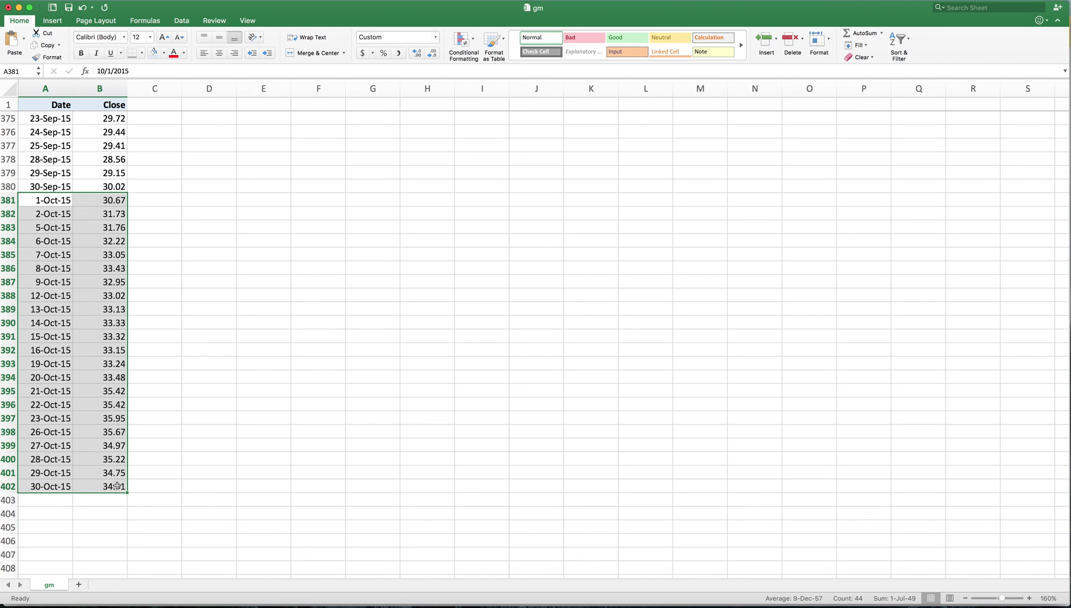
{"action": "key", "text": "super+x"}
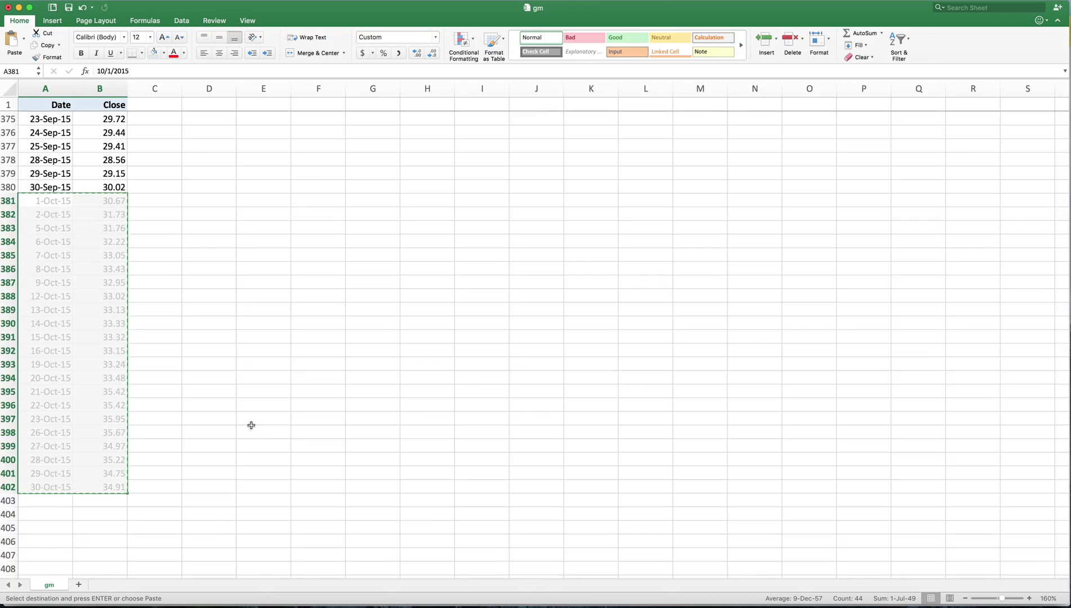
{"action": "scroll", "coordinate": [251, 425], "scroll_direction": "up", "scroll_amount": 20}
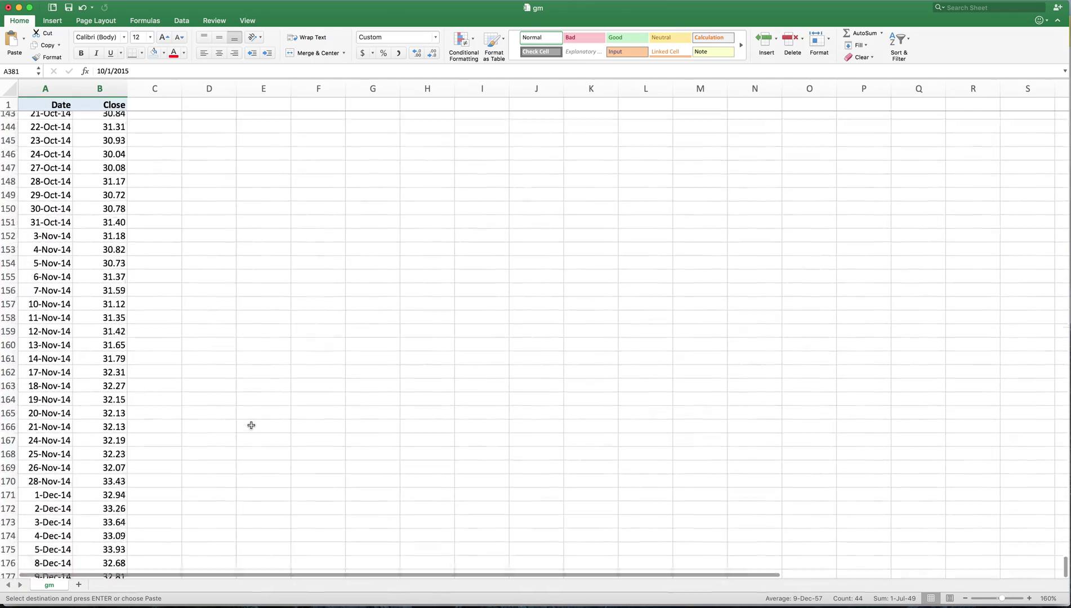
{"action": "scroll", "coordinate": [251, 425], "scroll_direction": "up", "scroll_amount": 20}
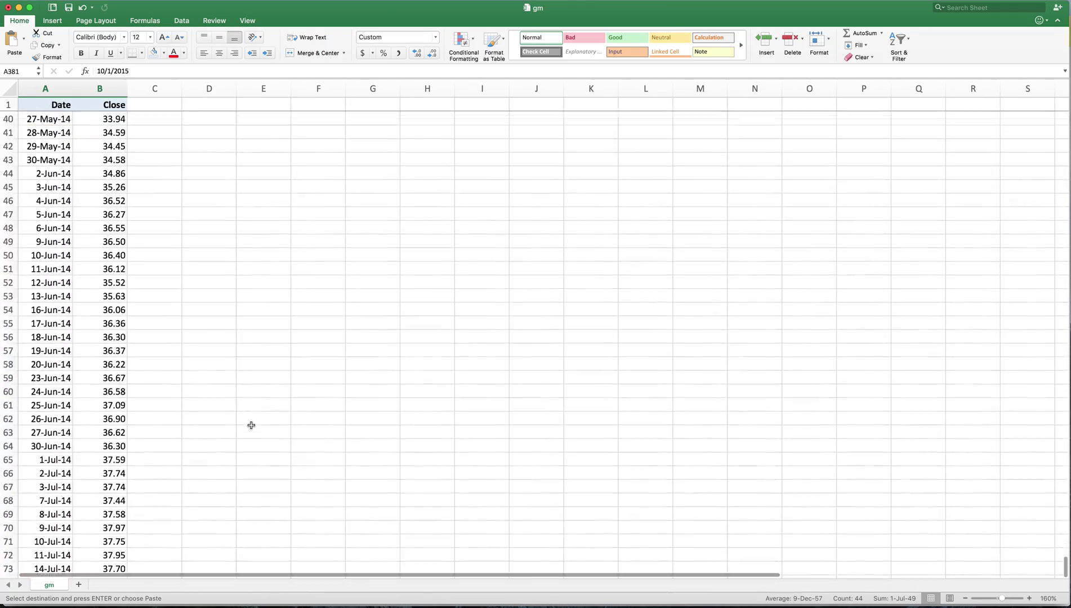
{"action": "scroll", "coordinate": [251, 425], "scroll_direction": "up", "scroll_amount": 8}
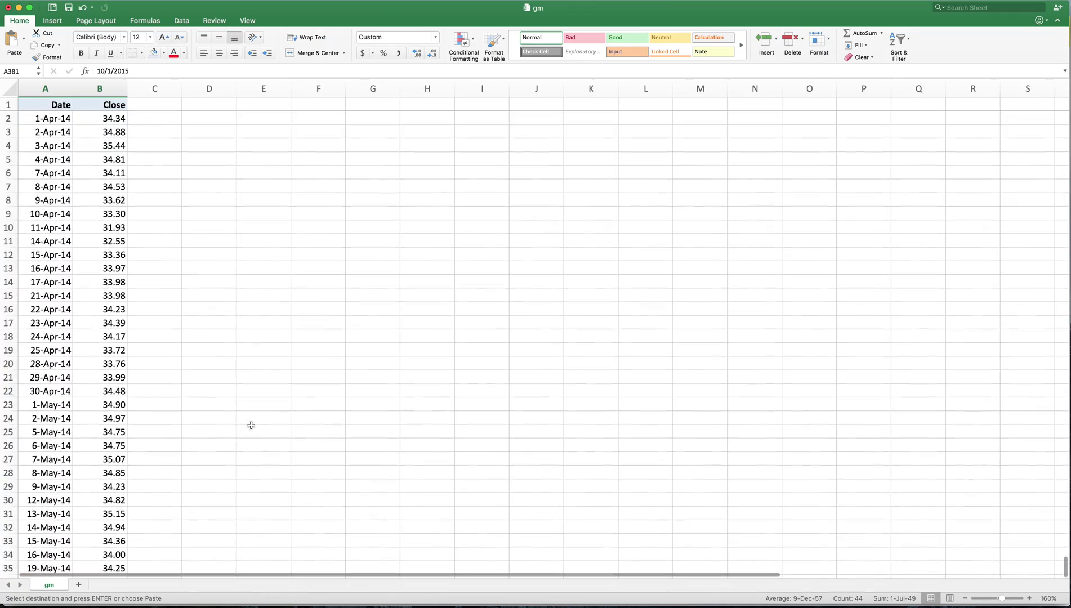
Paste the October rows at E2 and head E1 'October 2015'.
{"action": "left_click", "coordinate": [264, 117]}
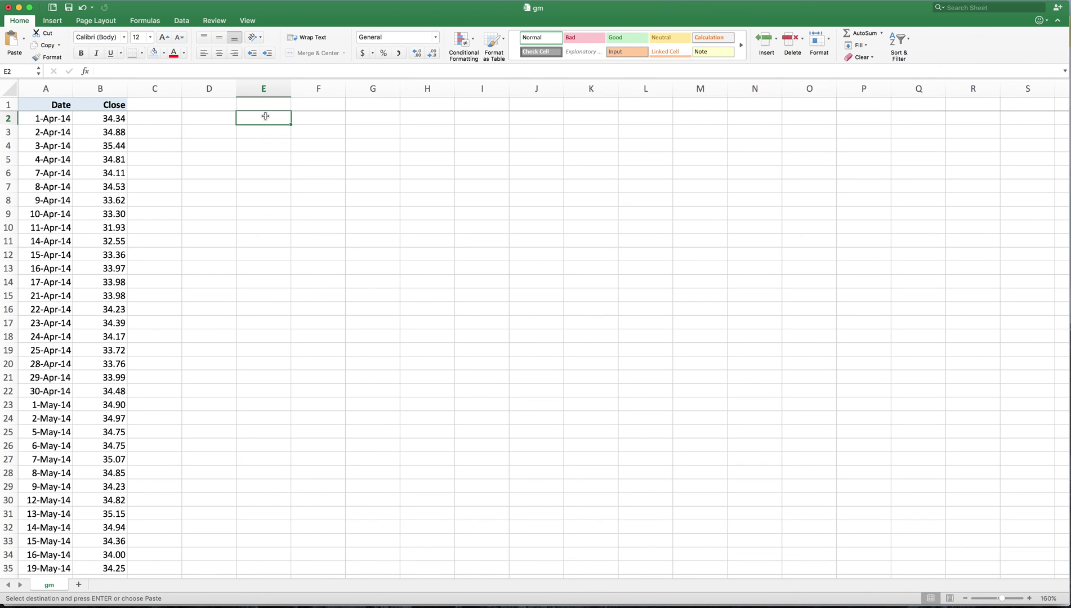
{"action": "key", "text": "Return"}
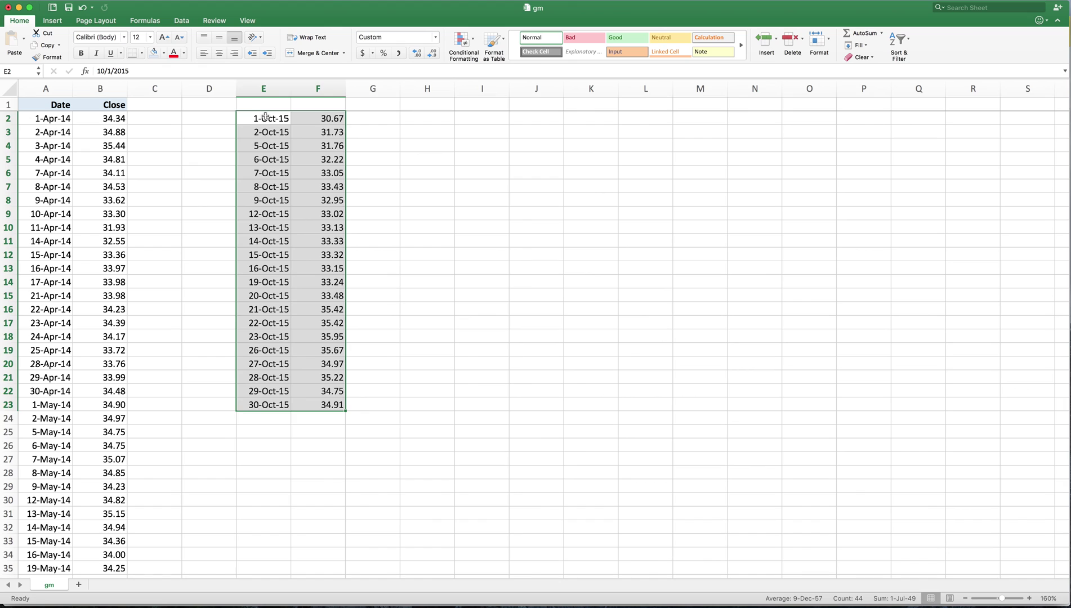
{"action": "left_click", "coordinate": [271, 101]}
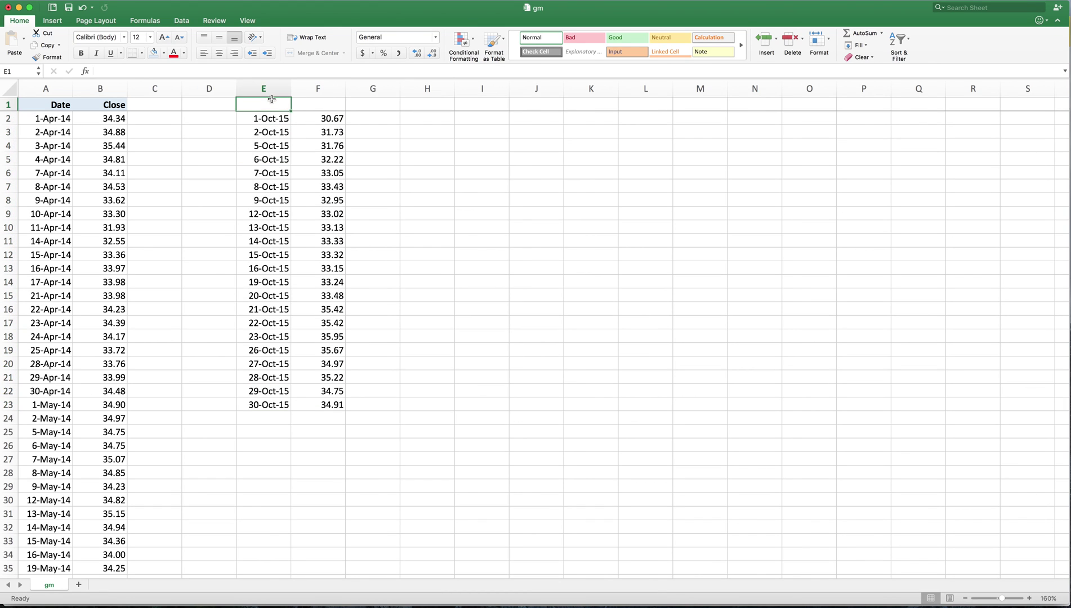
{"action": "type", "text": "Clo"}
{"action": "key", "text": "BackSpace"}
{"action": "key", "text": "BackSpace"}
{"action": "key", "text": "BackSpace"}
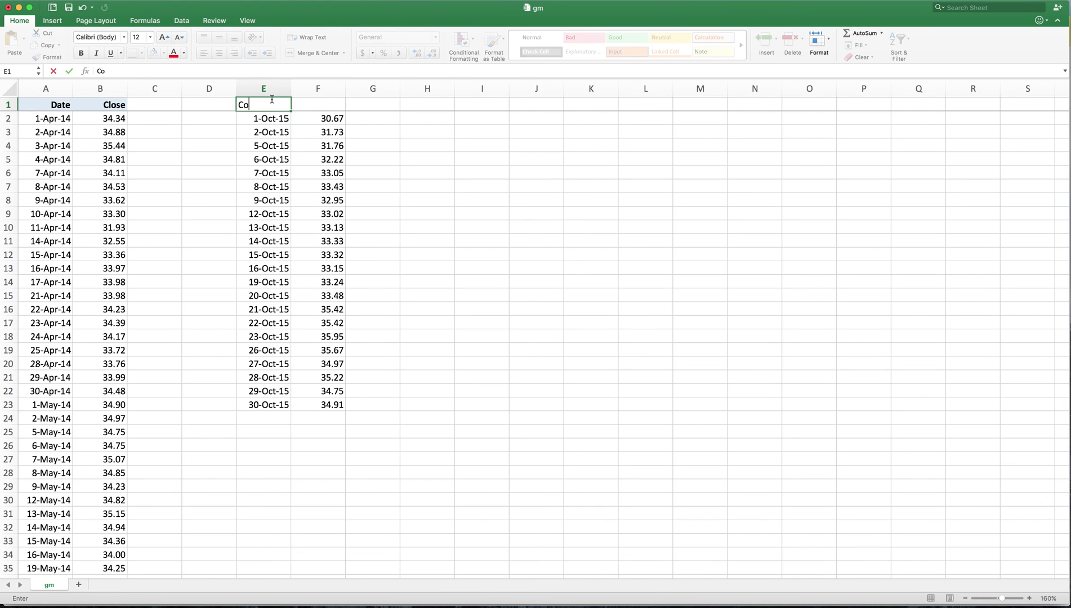
{"action": "type", "text": "O"}
{"action": "type", "text": "ctoner"}
{"action": "key", "text": "BackSpace"}
{"action": "key", "text": "BackSpace"}
{"action": "key", "text": "BackSpace"}
{"action": "type", "text": "ber 2015"}
{"action": "key", "text": "Tab"}
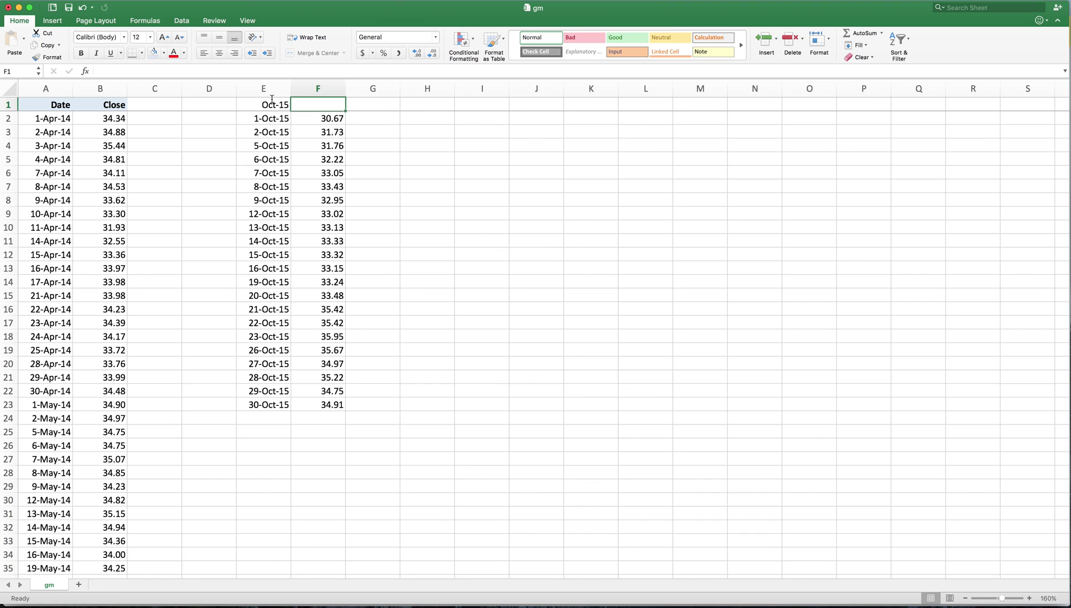
Head column F with 'Actual Closing'.
{"action": "type", "text": "Closing Price"}
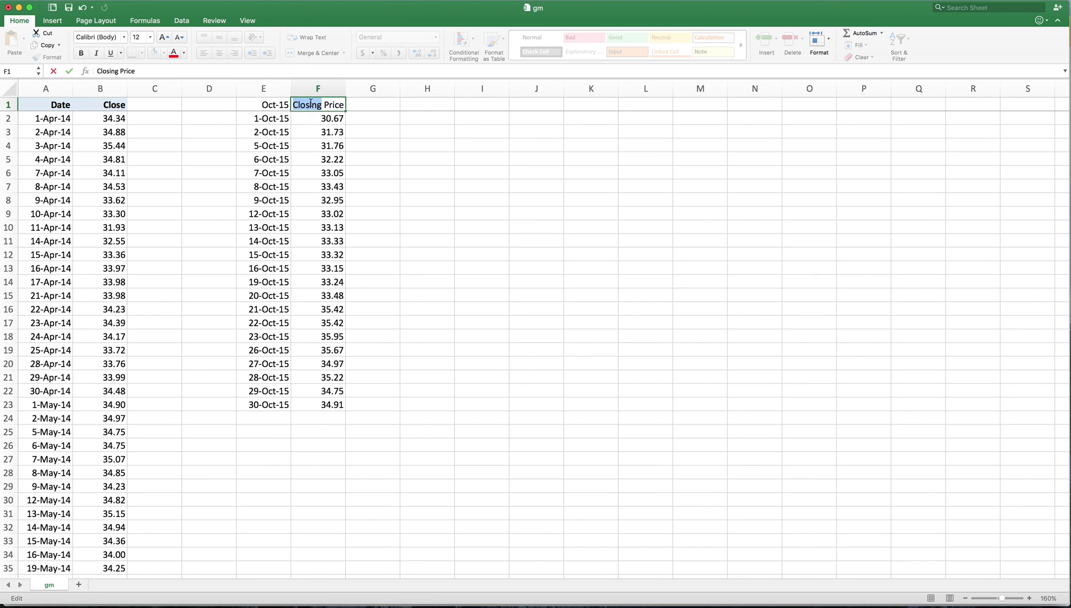
{"action": "type", "text": "Actual "}
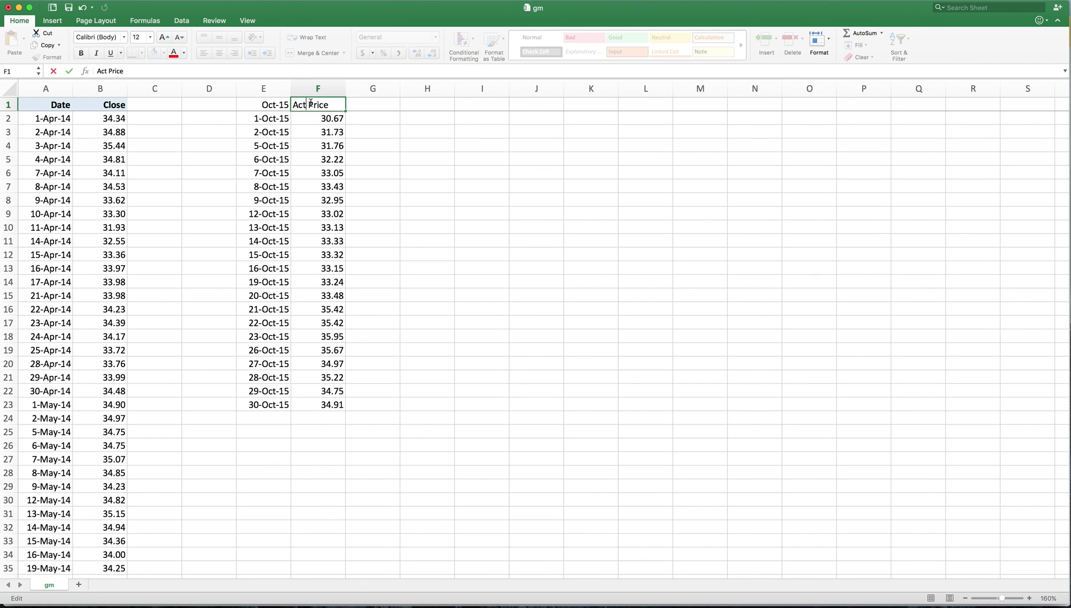
{"action": "type", "text": "Closing"}
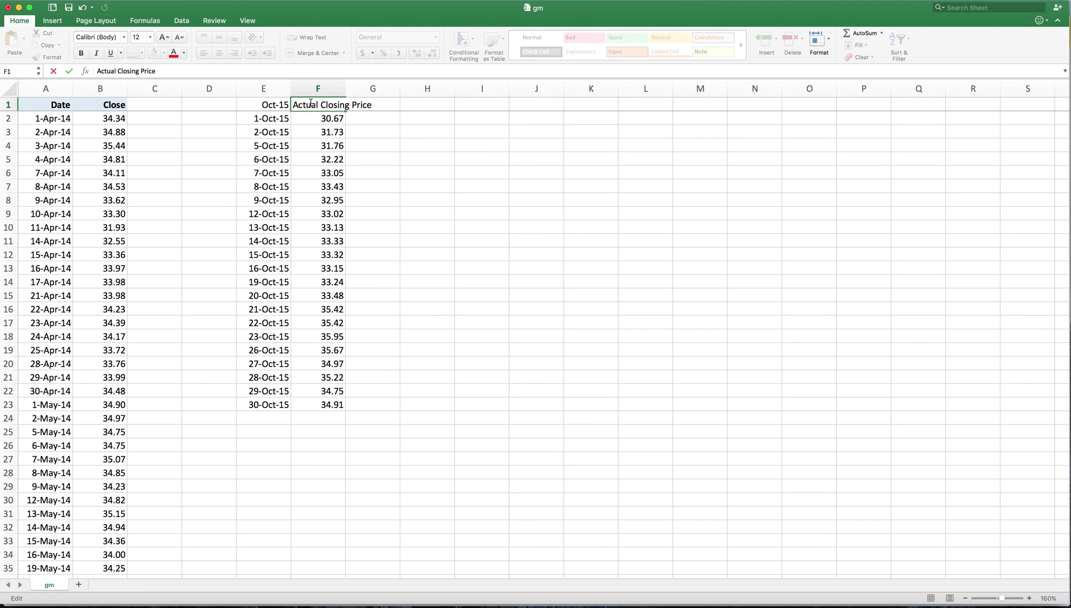
{"action": "key", "text": "Right"}
{"action": "key", "text": "BackSpace"}
{"action": "key", "text": "BackSpace"}
{"action": "key", "text": "BackSpace"}
{"action": "key", "text": "BackSpace"}
{"action": "key", "text": "BackSpace"}
{"action": "key", "text": "BackSpace"}
{"action": "left_click", "coordinate": [275, 101]}
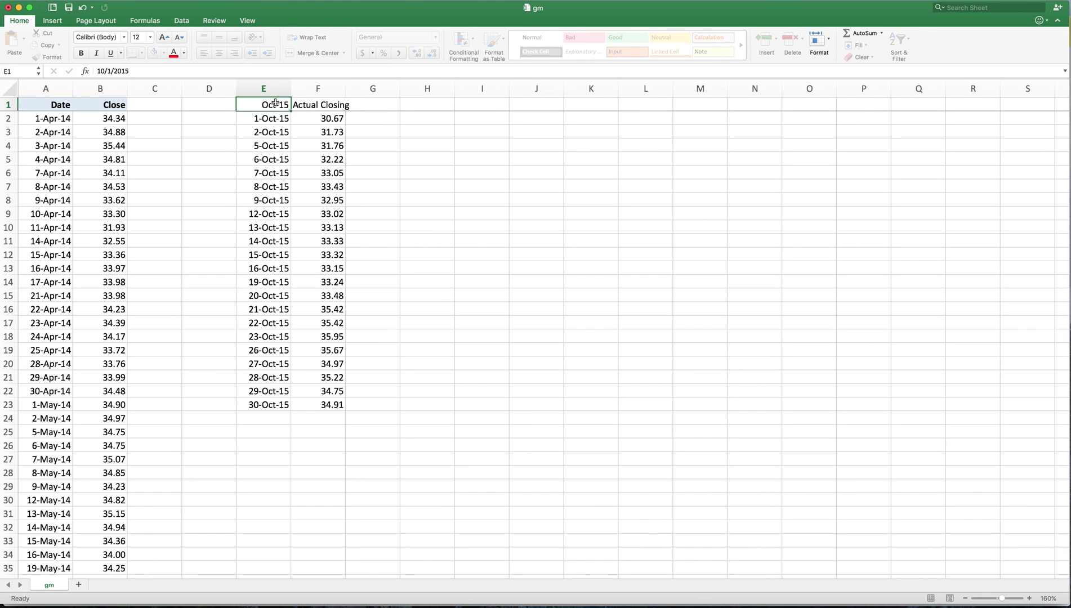
Replace the date in E1 with the text heading 'October 2015'.
{"action": "left_click", "coordinate": [247, 69]}
{"action": "triple_click", "coordinate": [248, 70]}
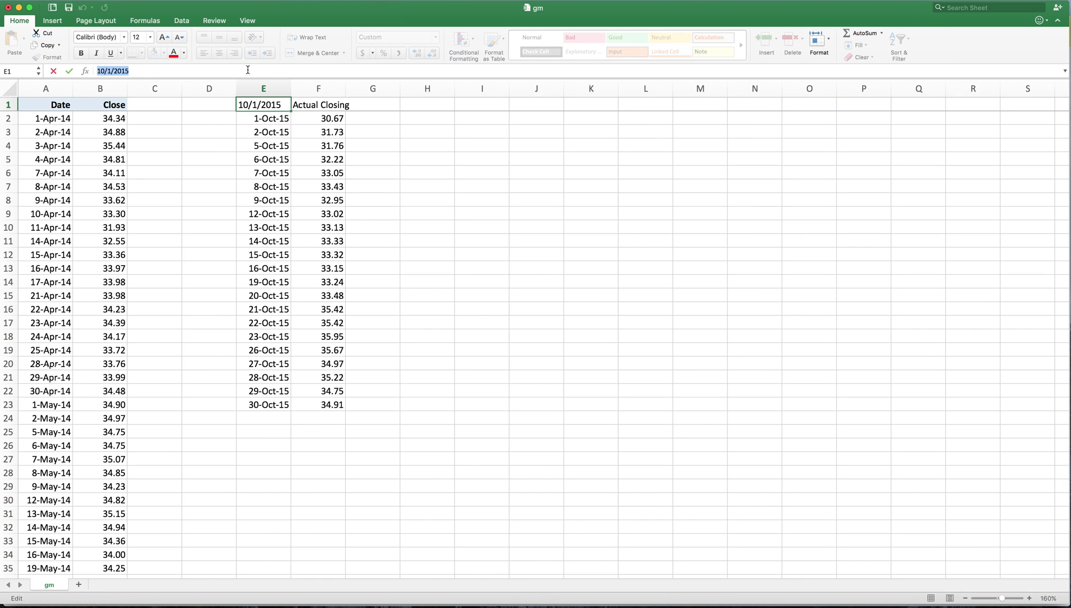
{"action": "key", "text": "BackSpace"}
{"action": "type", "text": "O"}
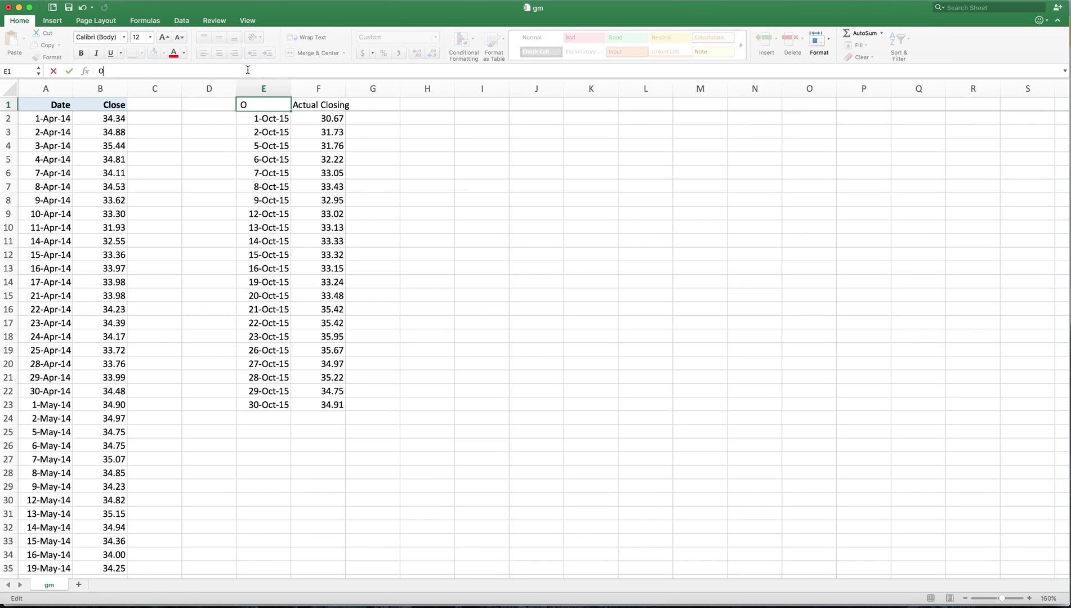
{"action": "type", "text": "ctobe"}
{"action": "key", "text": "BackSpace"}
{"action": "key", "text": "BackSpace"}
{"action": "key", "text": "BackSpace"}
{"action": "type", "text": "iber 2015"}
{"action": "key", "text": "Return"}
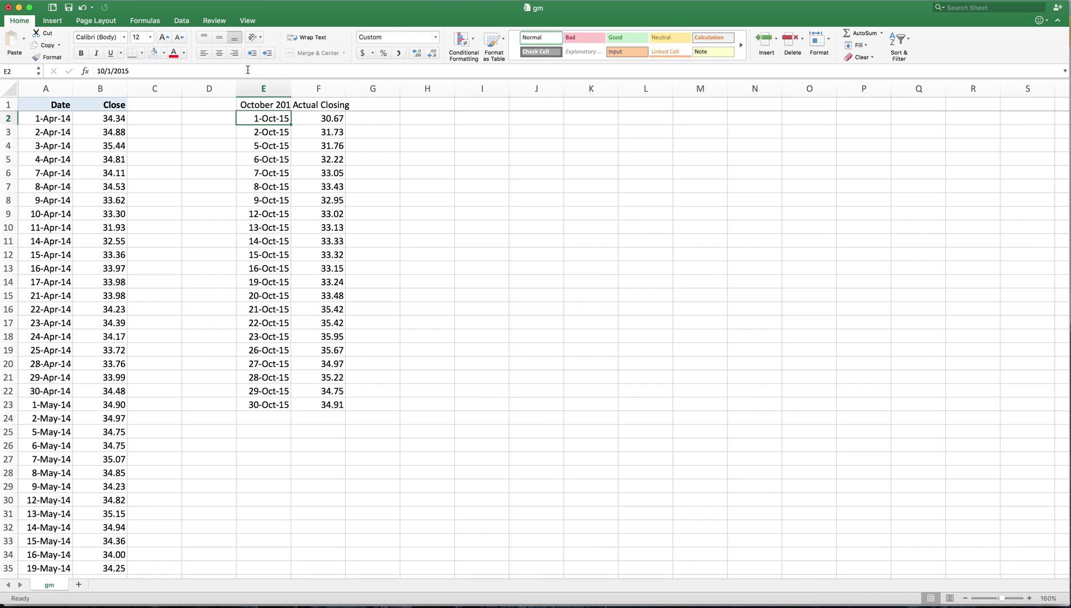
Autofit columns E and F to their headings and enter 'Forecast' in G1.
{"action": "double_click", "coordinate": [289, 89]}
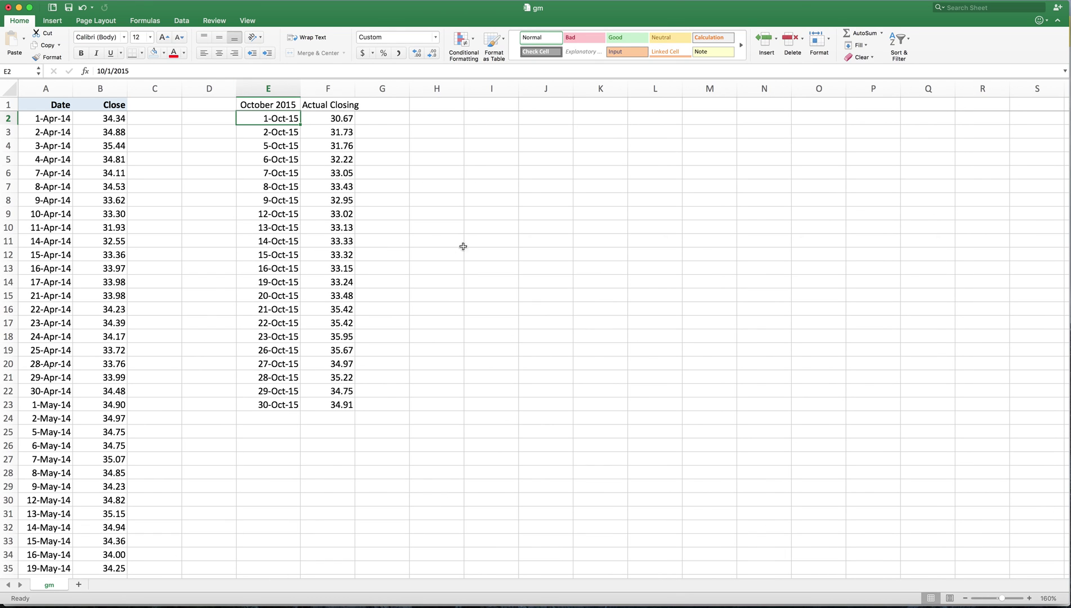
{"action": "double_click", "coordinate": [352, 87]}
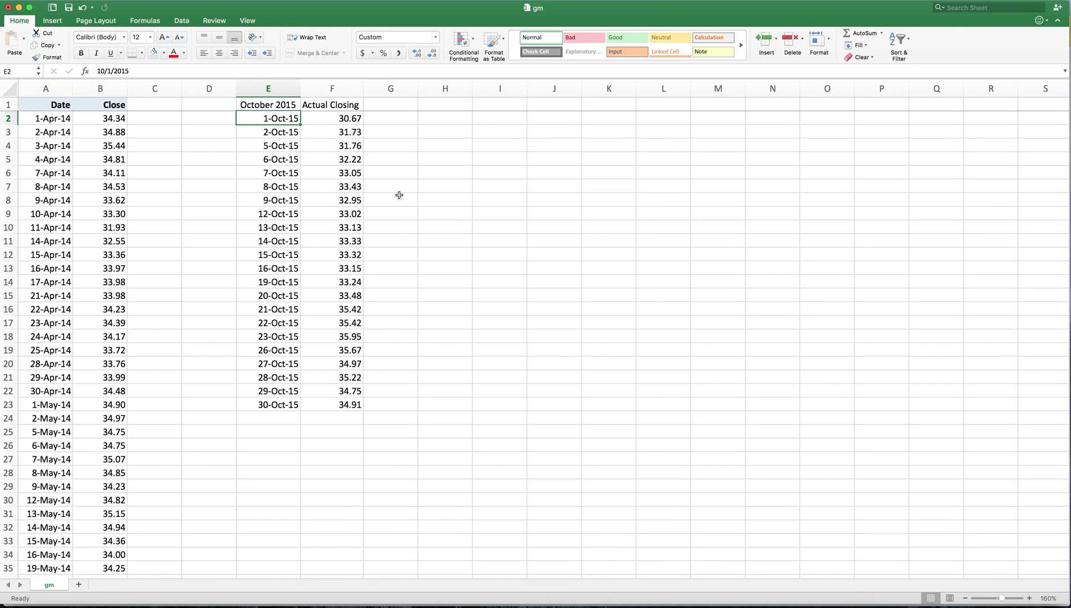
{"action": "left_click", "coordinate": [393, 104]}
{"action": "type", "text": "F"}
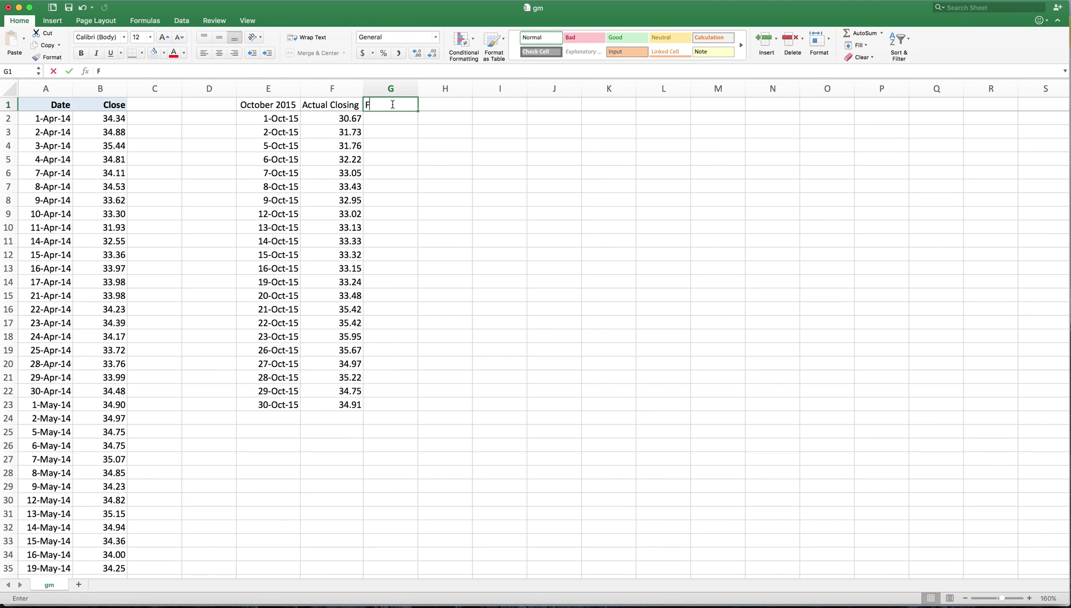
{"action": "type", "text": "orecast"}
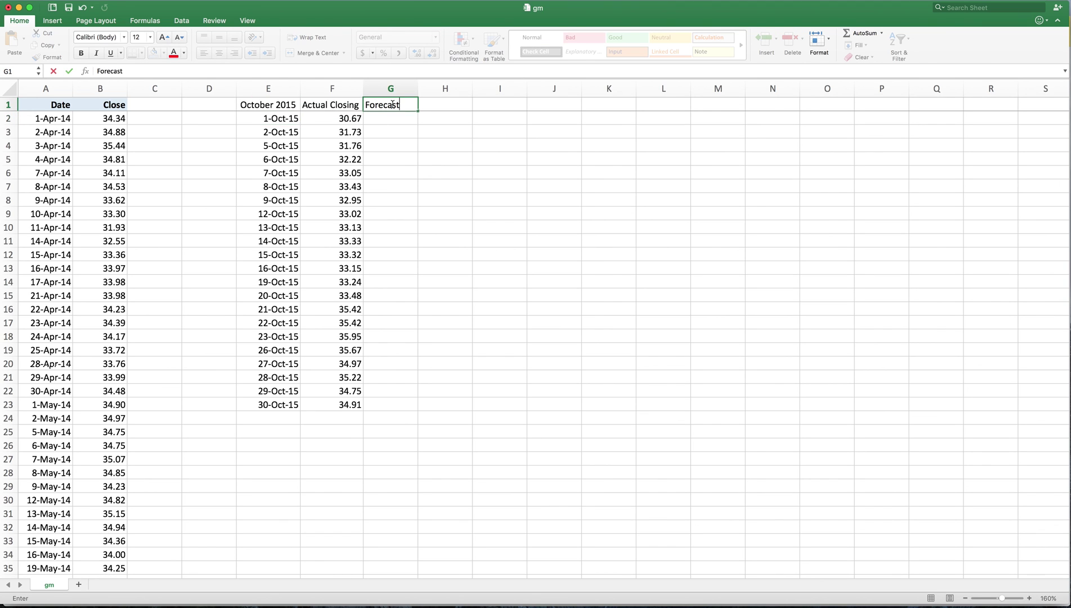